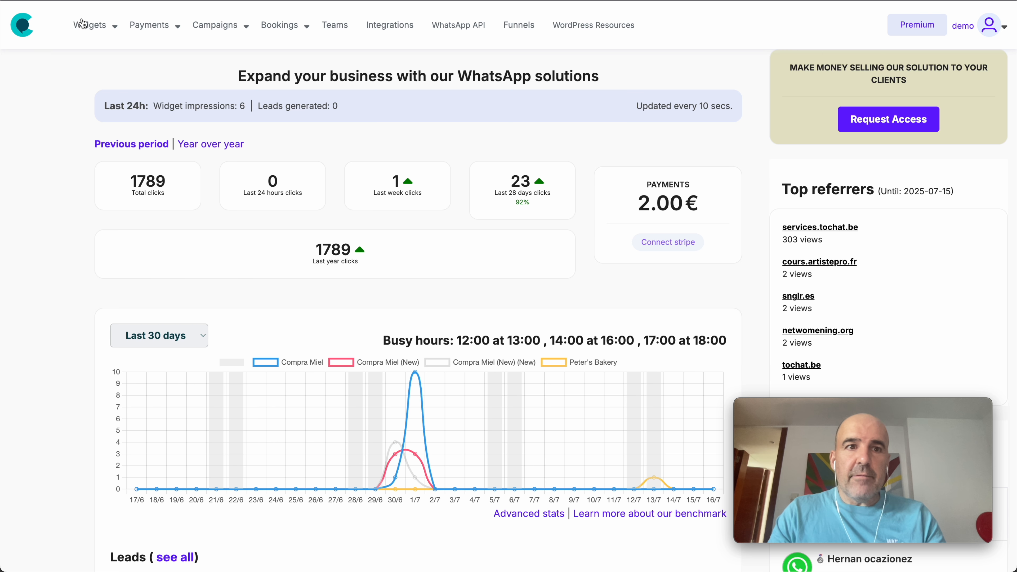
- Open the form and booking settings of the agent in the Compra Miel (New) widget
left_click(109, 57)
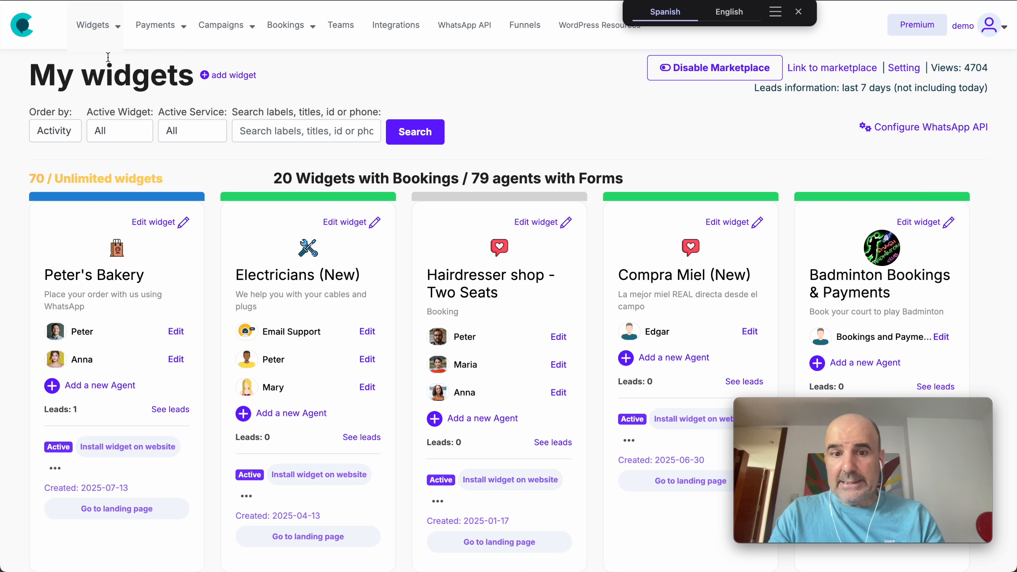
scroll(465, 297, "down", 10)
scroll(466, 297, "up", 10)
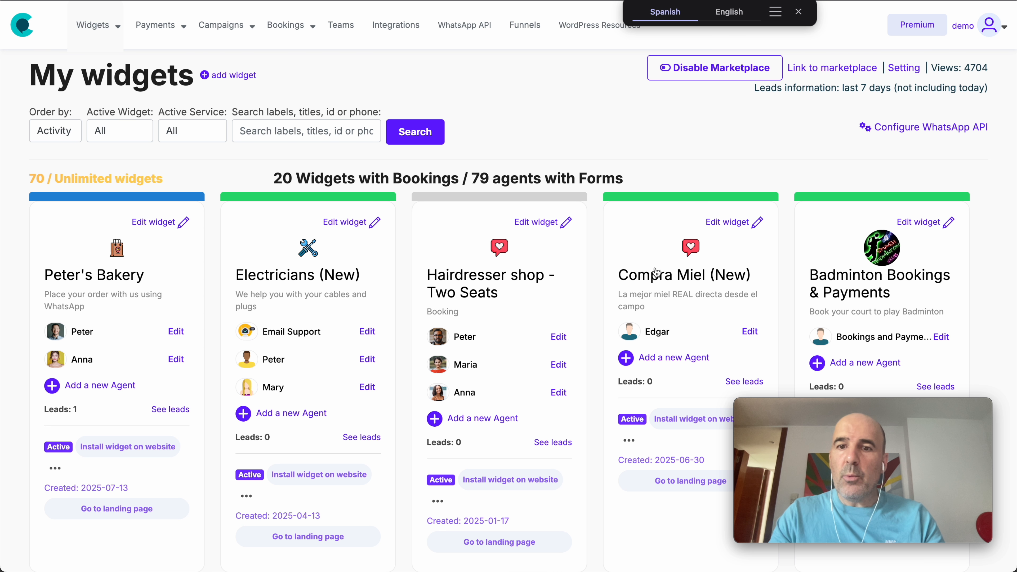
left_click(749, 332)
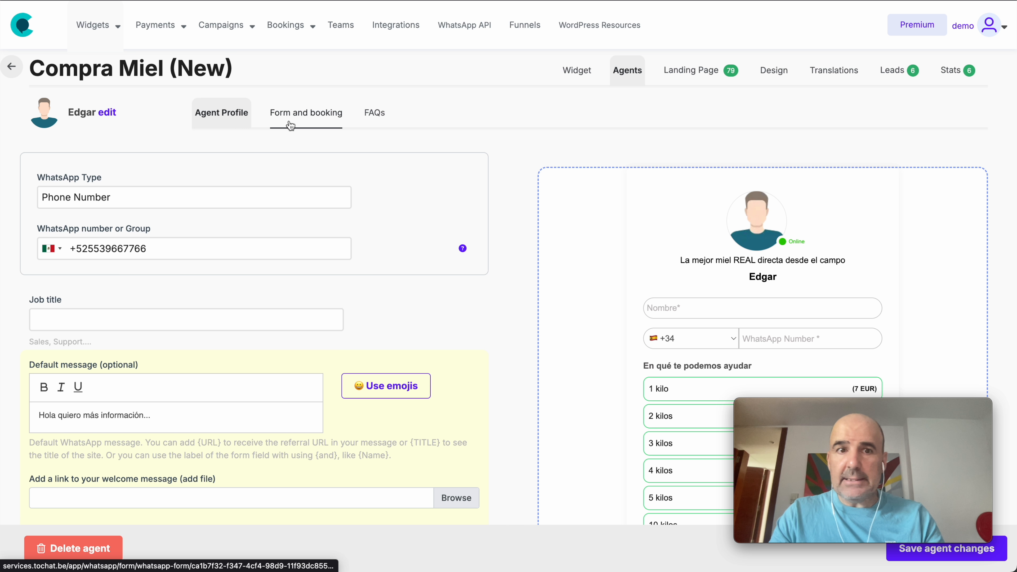
left_click(314, 116)
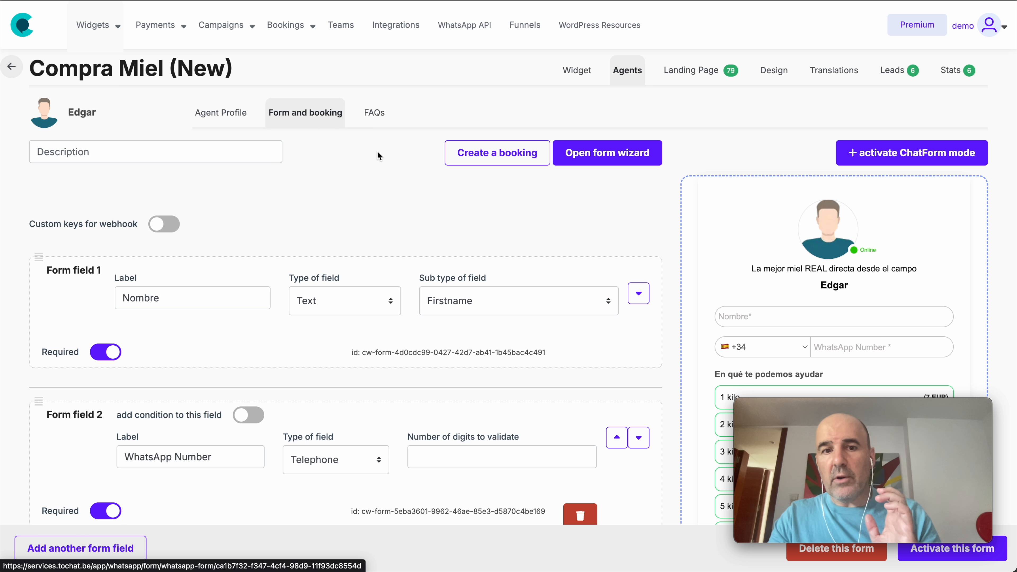
- Review the agent's profile, including the WhatsApp number, default message and email notification settings
left_click_drag(76, 75, 130, 75)
left_click_drag(108, 113, 58, 114)
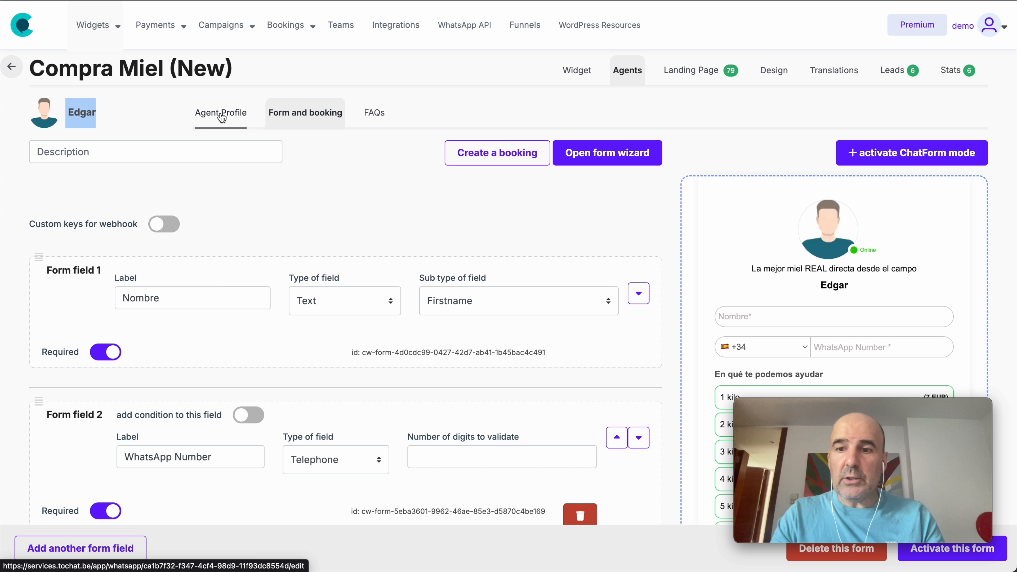
left_click(211, 116)
scroll(110, 248, "down", 3)
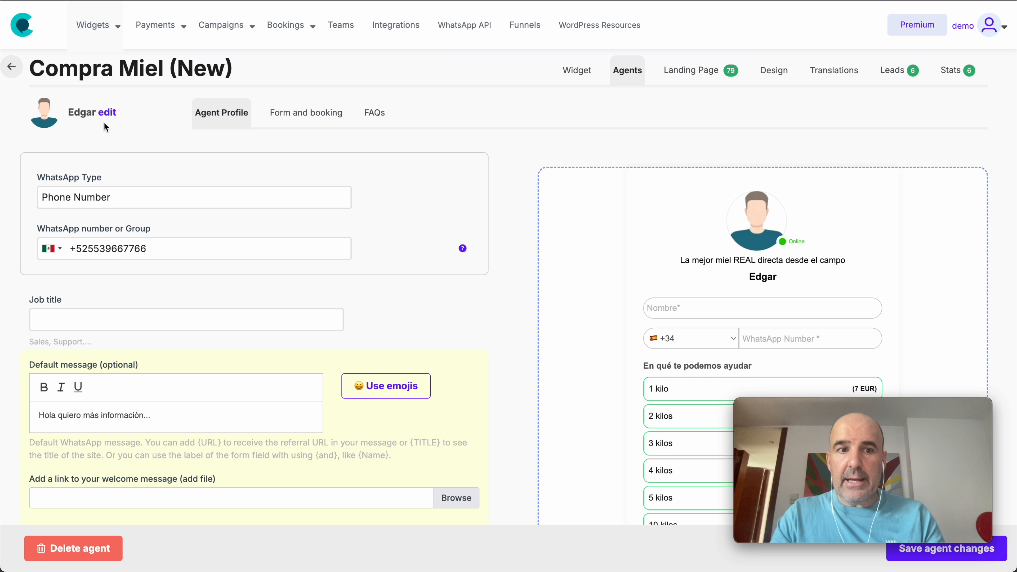
scroll(116, 407, "down", 10)
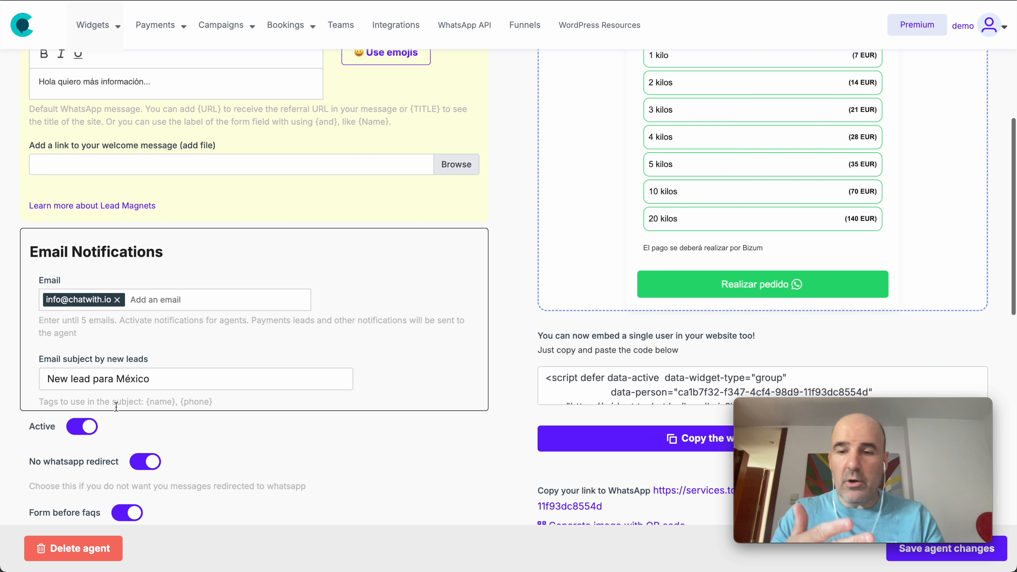
scroll(116, 407, "up", 15)
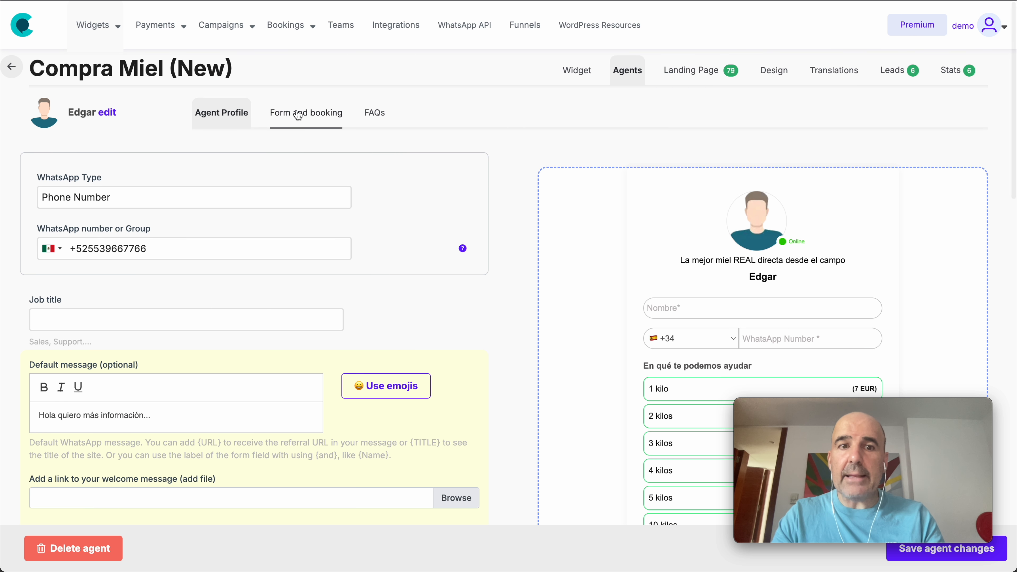
- Return to the agent's form and booking settings and change the label of form field 1 to "Name"
left_click(299, 113)
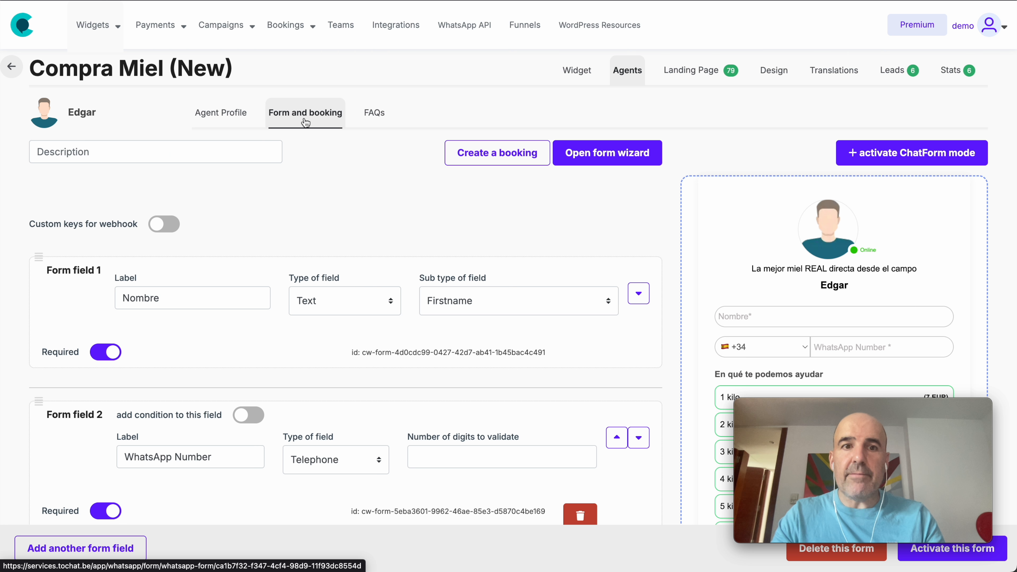
scroll(675, 320, "down", 5)
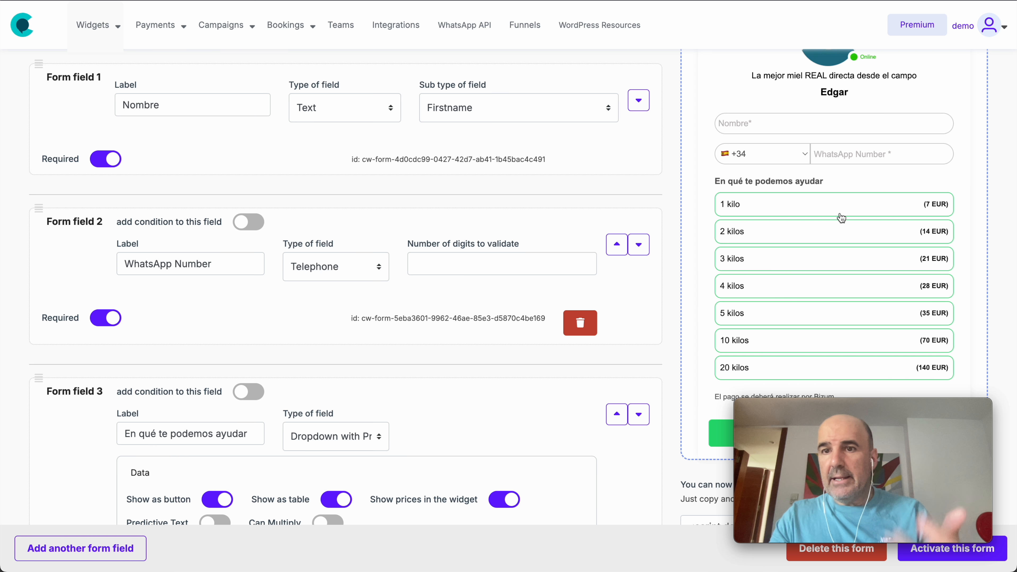
scroll(701, 250, "up", 5)
double_click(175, 299)
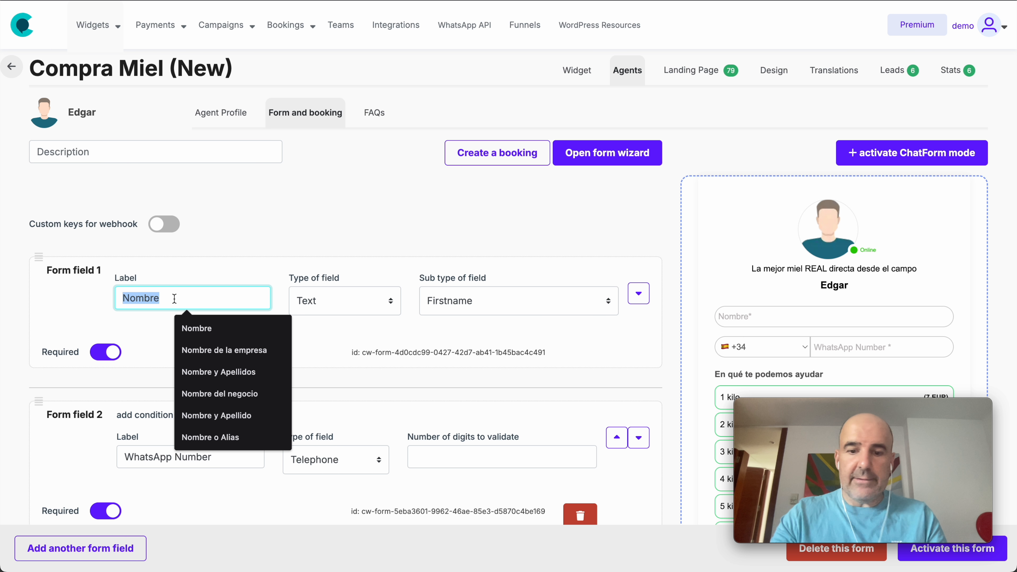
type("Name")
left_click(209, 241)
left_click(213, 461)
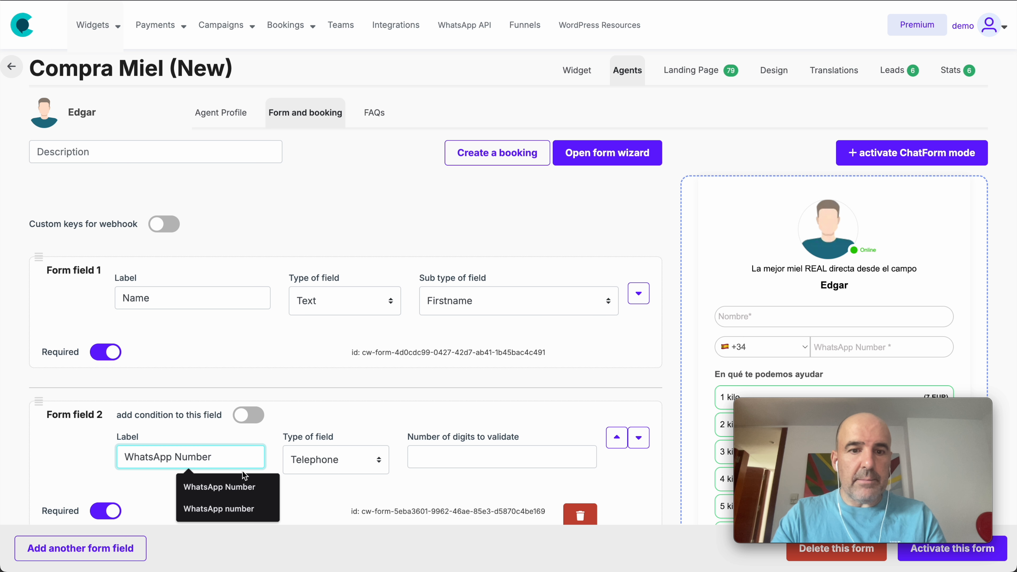
- Change the label of form field 3 to "How many kilos of honey do you want?"
scroll(205, 380, "down", 10)
triple_click(131, 218)
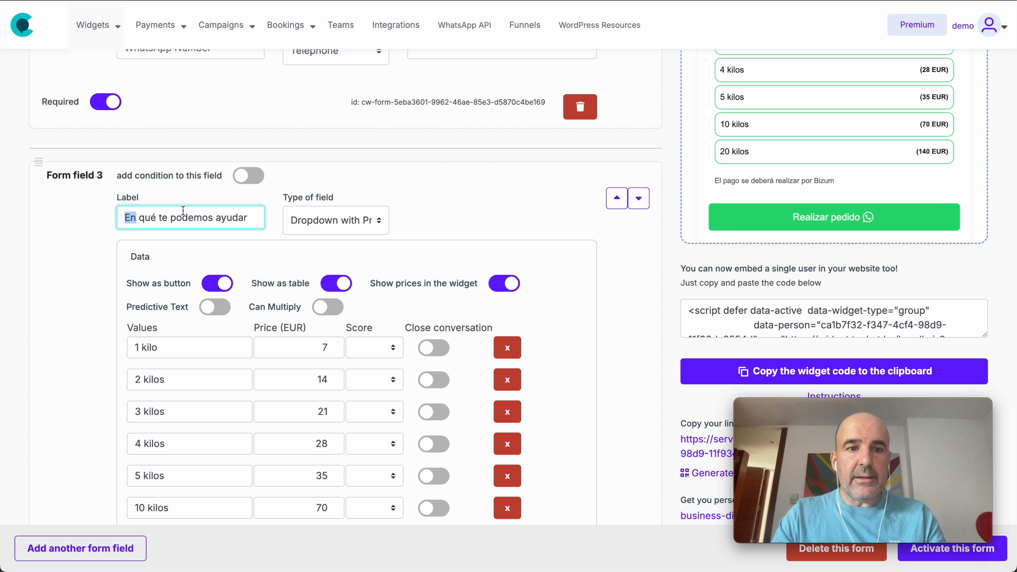
type("How many ")
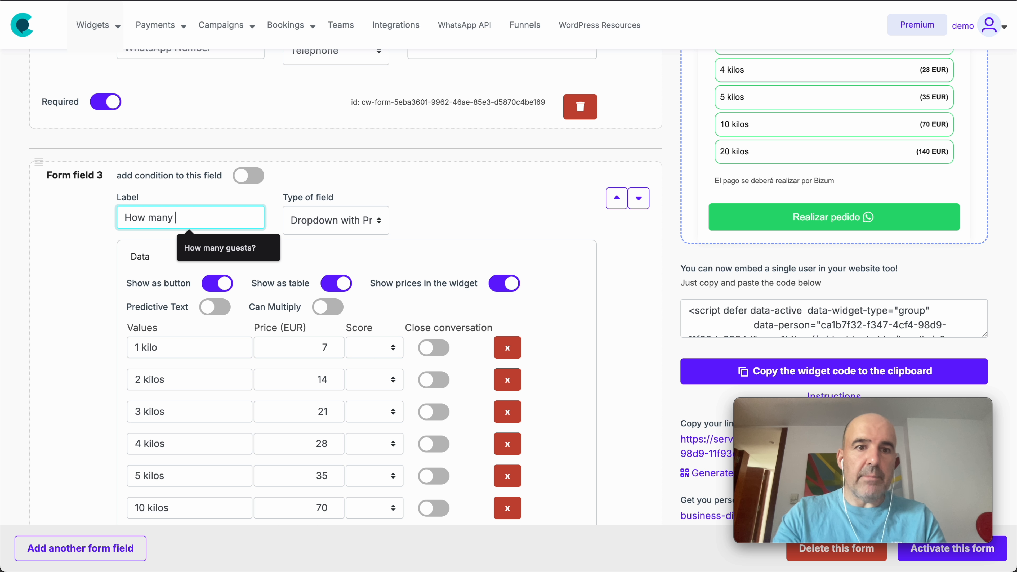
type("kilos of honey do you want?")
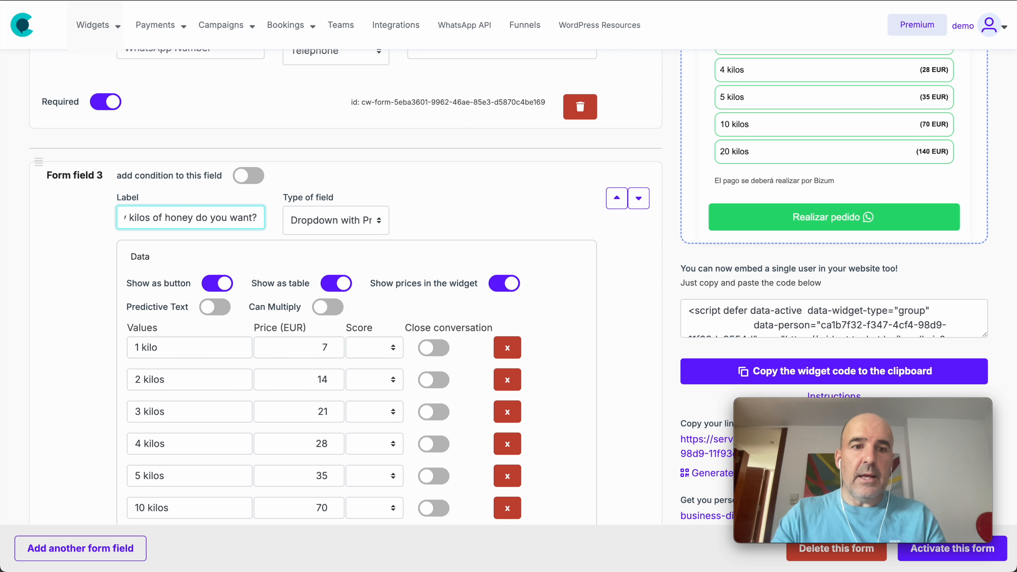
- Examine the kilo values, prices and available field types of form field 3, keeping the type Dropdown with Price
scroll(283, 328, "down", 3)
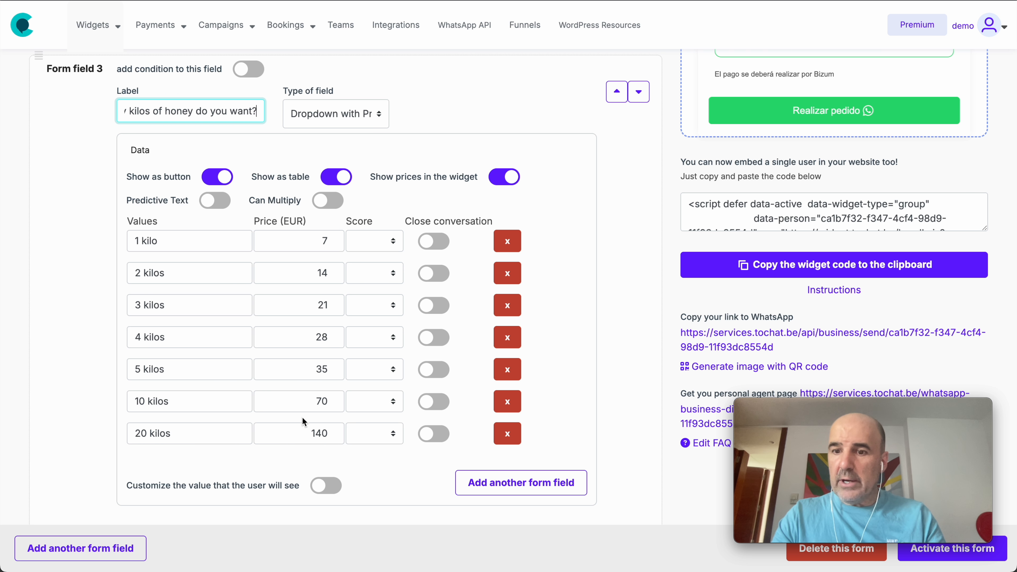
scroll(302, 418, "up", 2)
left_click_drag(281, 161, 336, 160)
left_click(334, 184)
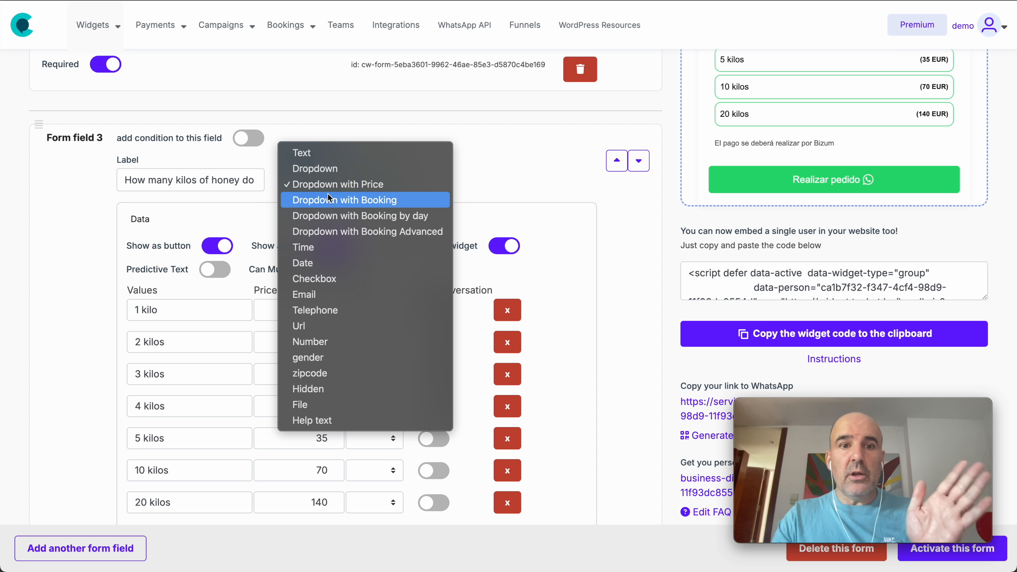
left_click(386, 184)
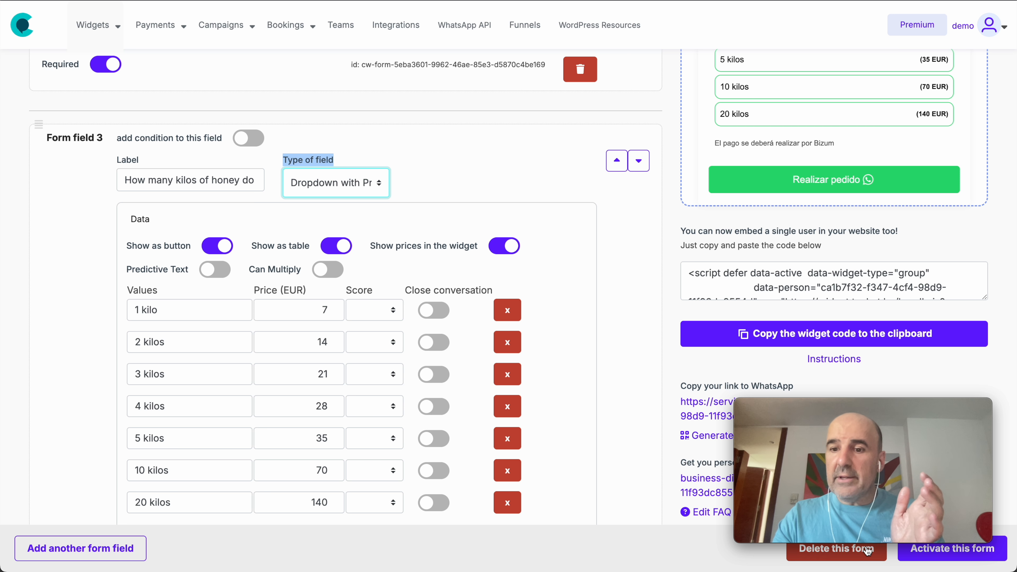
- Activate the form with its translated labels and check the honey question and prices in the preview
left_click(949, 556)
scroll(745, 162, "up", 5)
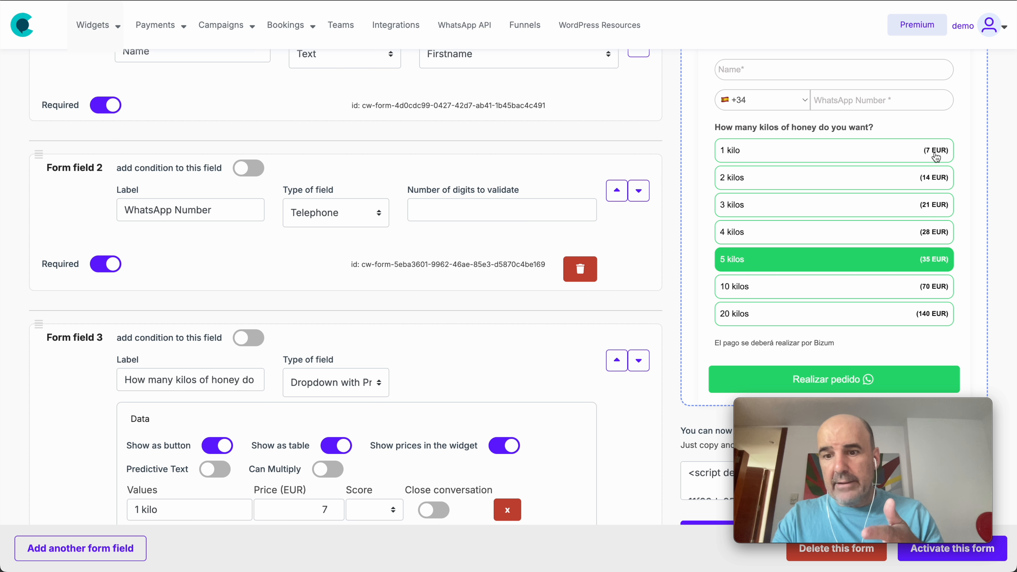
scroll(493, 293, "down", 7)
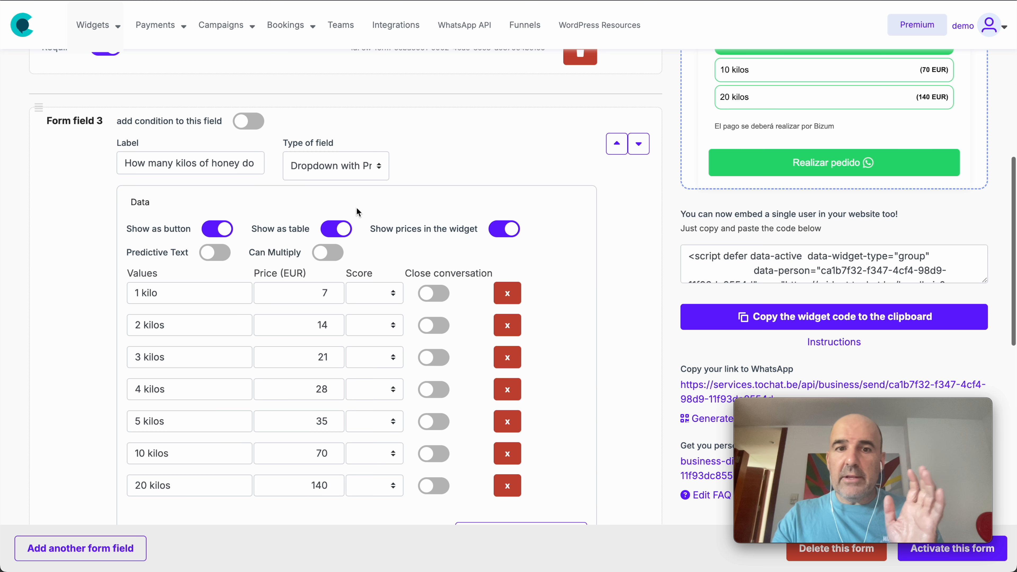
- Examine the label and field type of form field 2, the WhatsApp number field
scroll(333, 171, "up", 2)
scroll(398, 172, "up", 7)
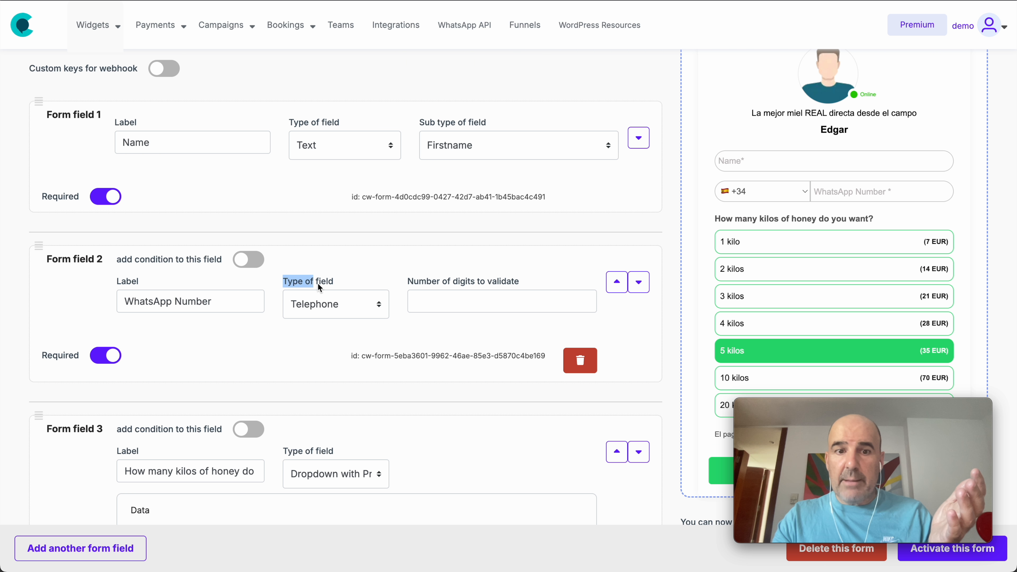
left_click(334, 301)
left_click(331, 308)
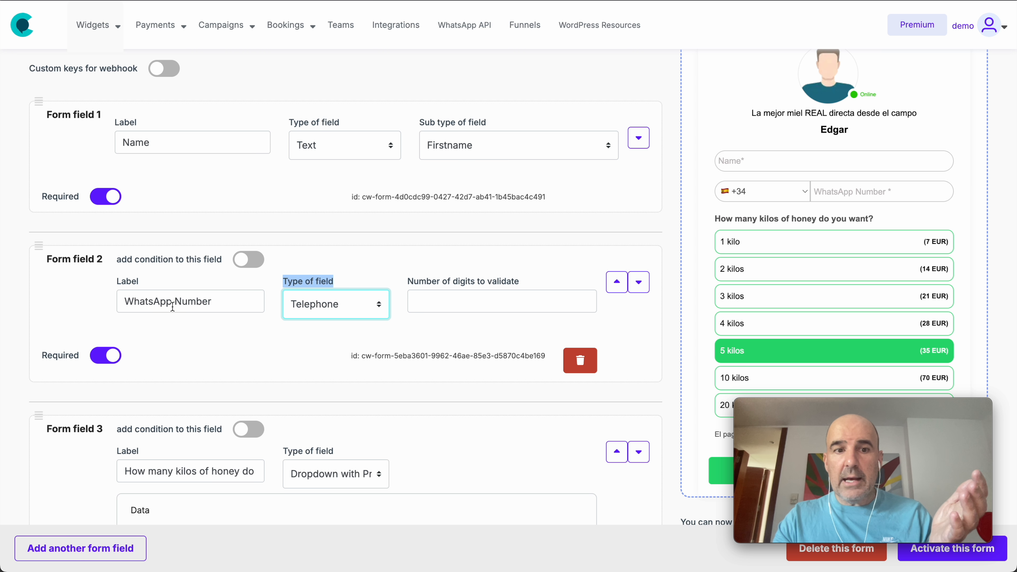
triple_click(175, 304)
left_click(310, 270)
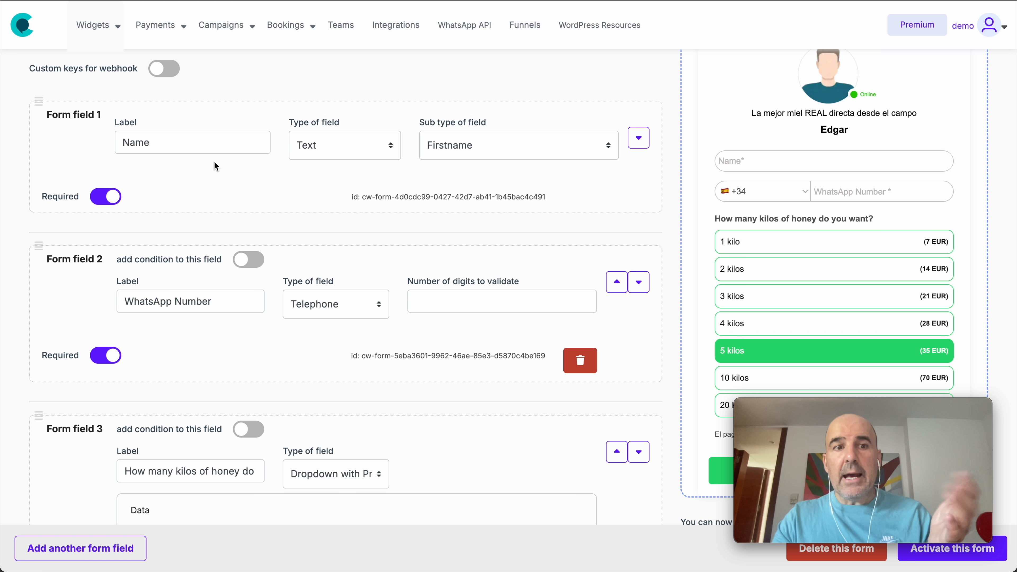
- Examine the field types and the sub type setting of form field 1, the Name field
scroll(216, 150, "up", 2)
left_click(335, 223)
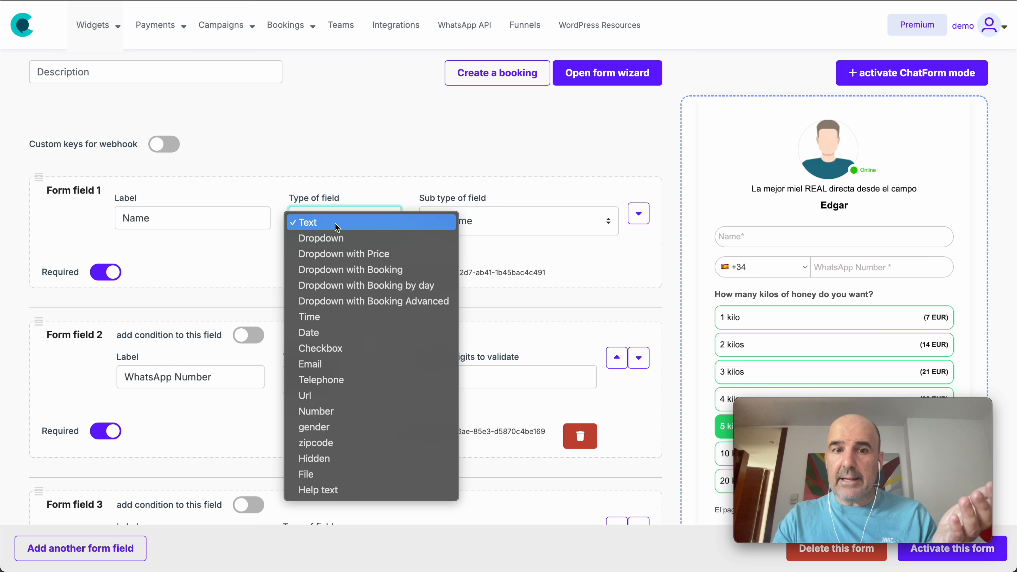
left_click(329, 199)
left_click_drag(330, 198, 288, 199)
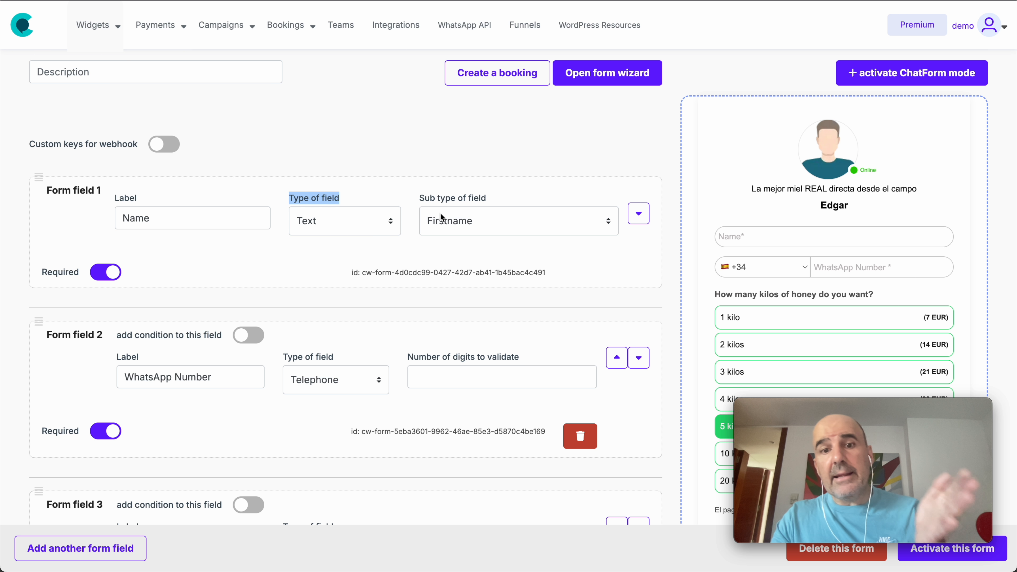
left_click_drag(482, 198, 428, 200)
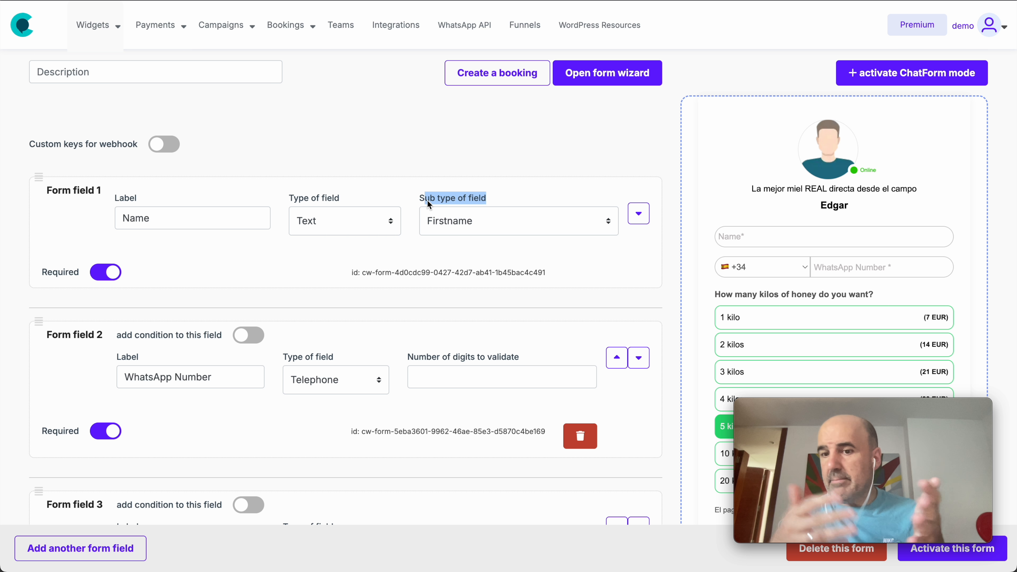
left_click(458, 226)
left_click(458, 222)
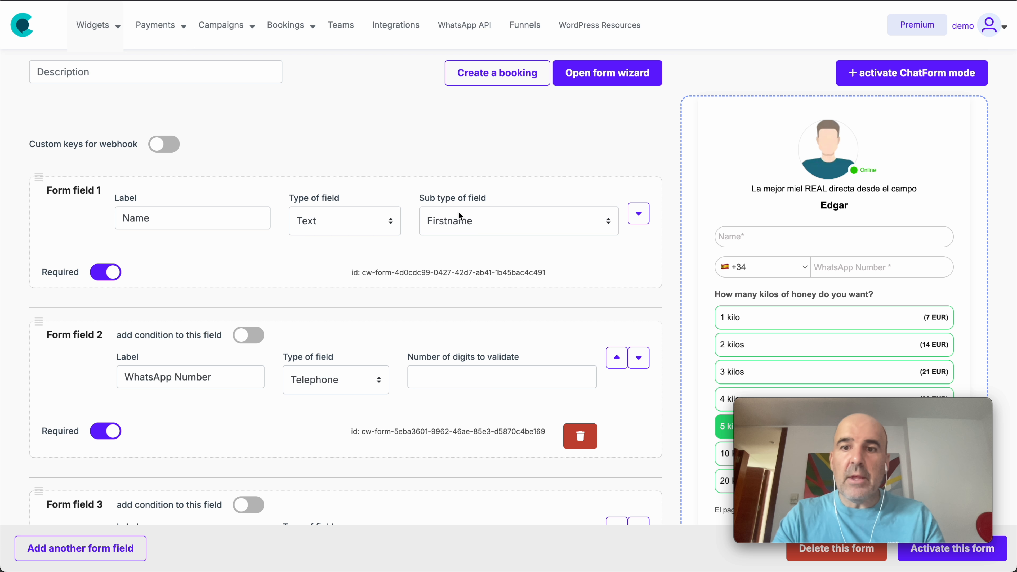
- Review the form preview from the name field through the kilo options to the order button
scroll(790, 259, "down", 3)
left_click(733, 128)
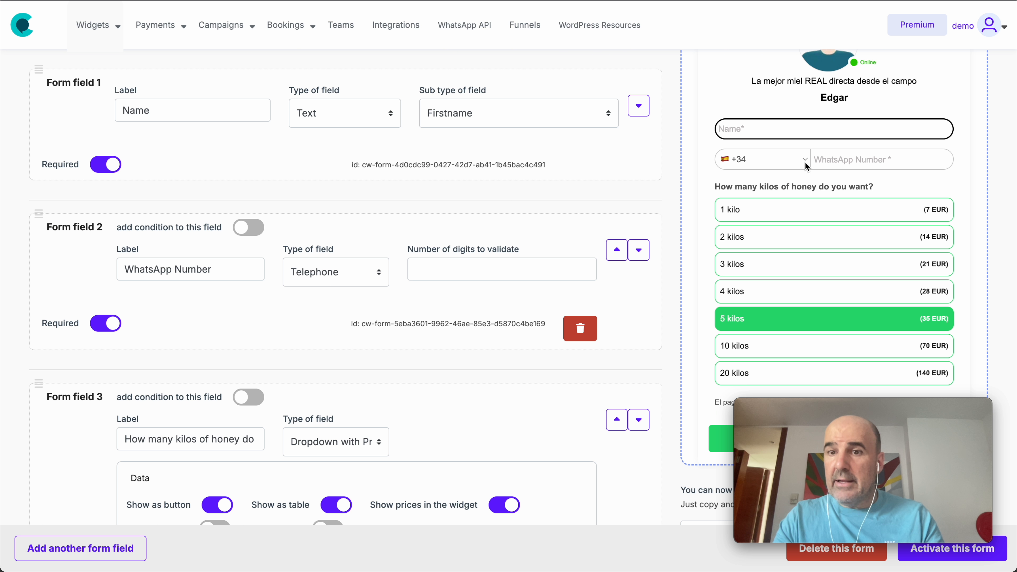
scroll(831, 157, "down", 3)
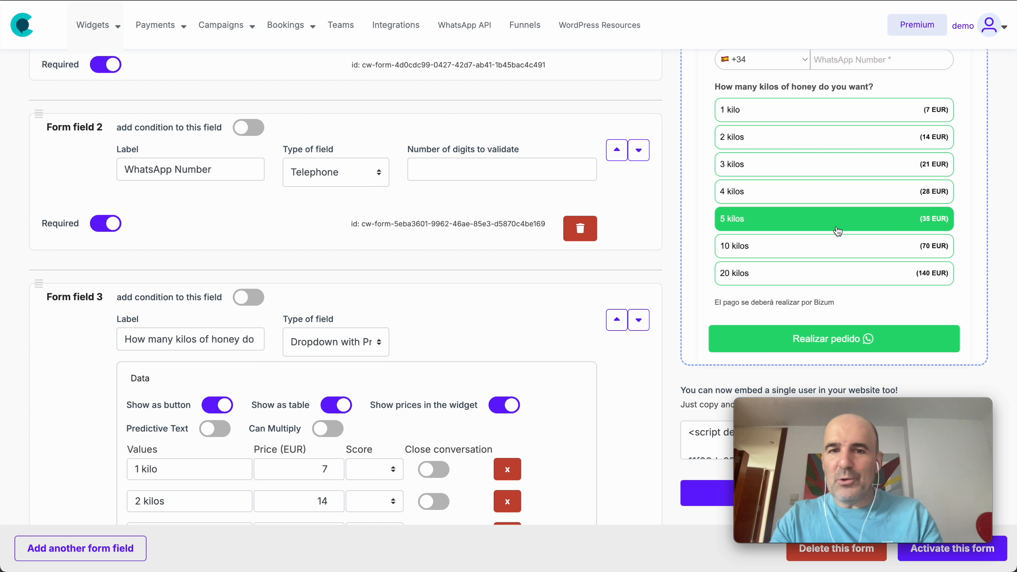
scroll(603, 268, "down", 7)
scroll(763, 172, "up", 3)
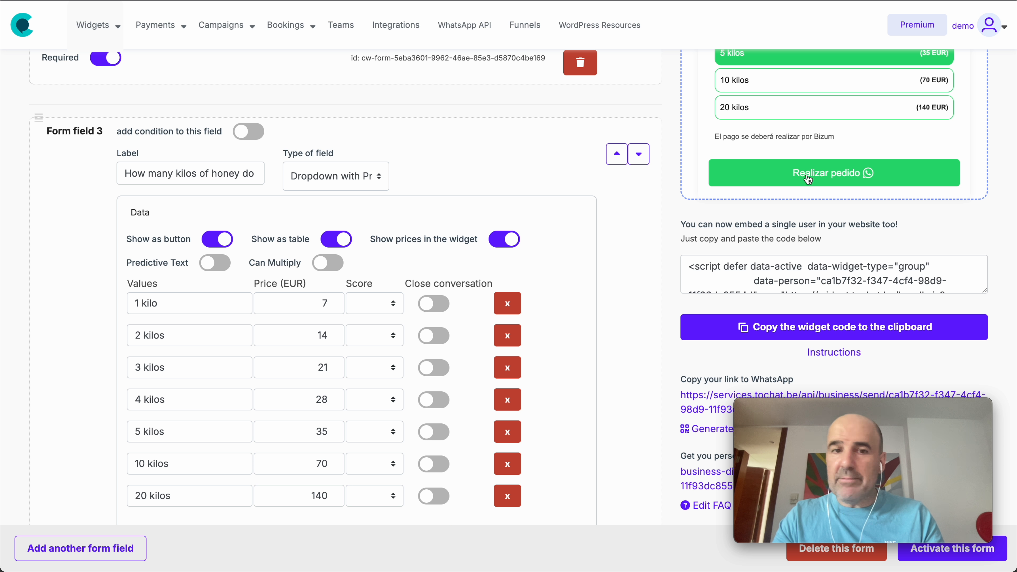
- Change the form's call-to-action text to "Place order" and activate the form
scroll(488, 220, "down", 15)
triple_click(72, 423)
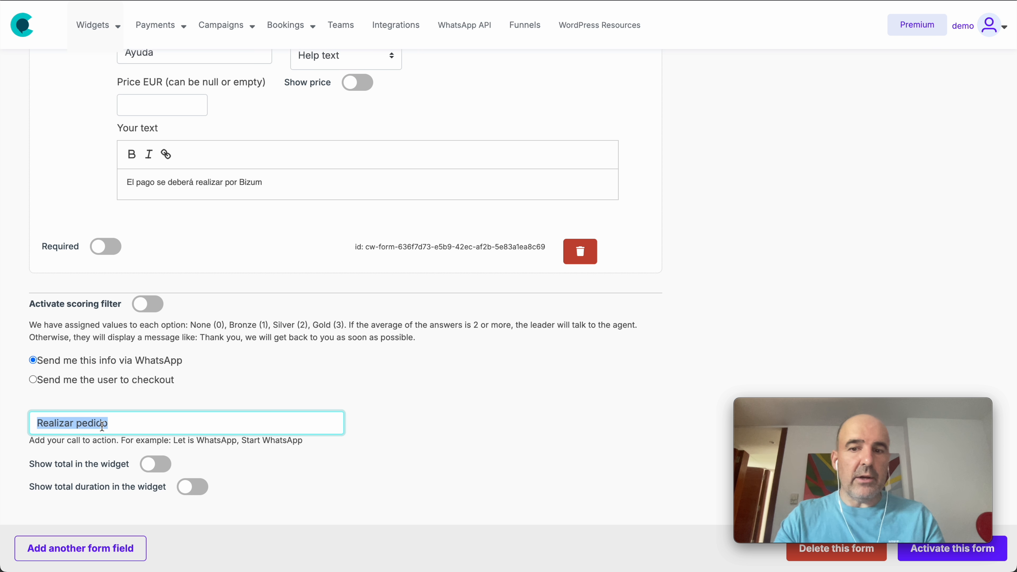
type("Place order")
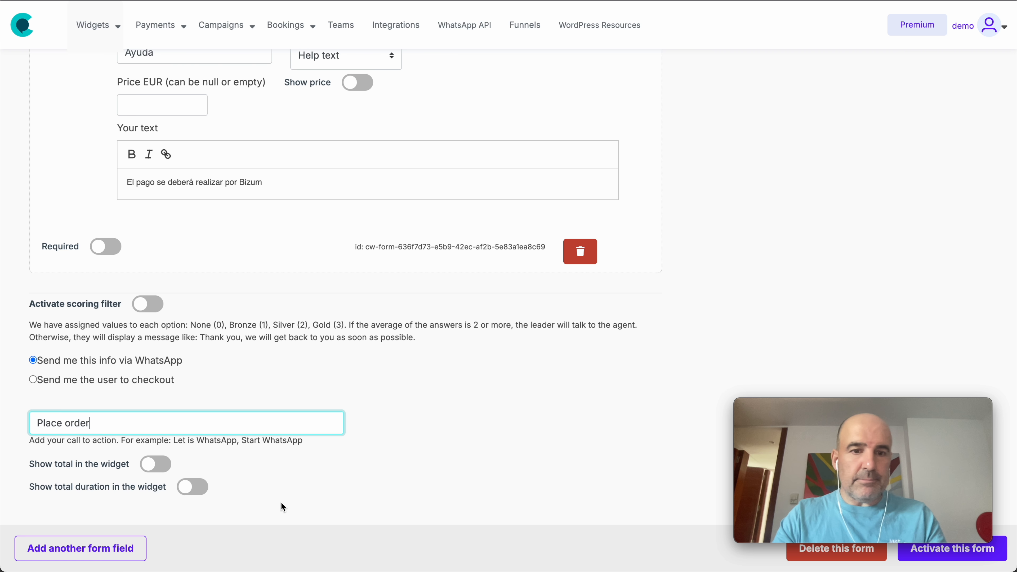
left_click(281, 505)
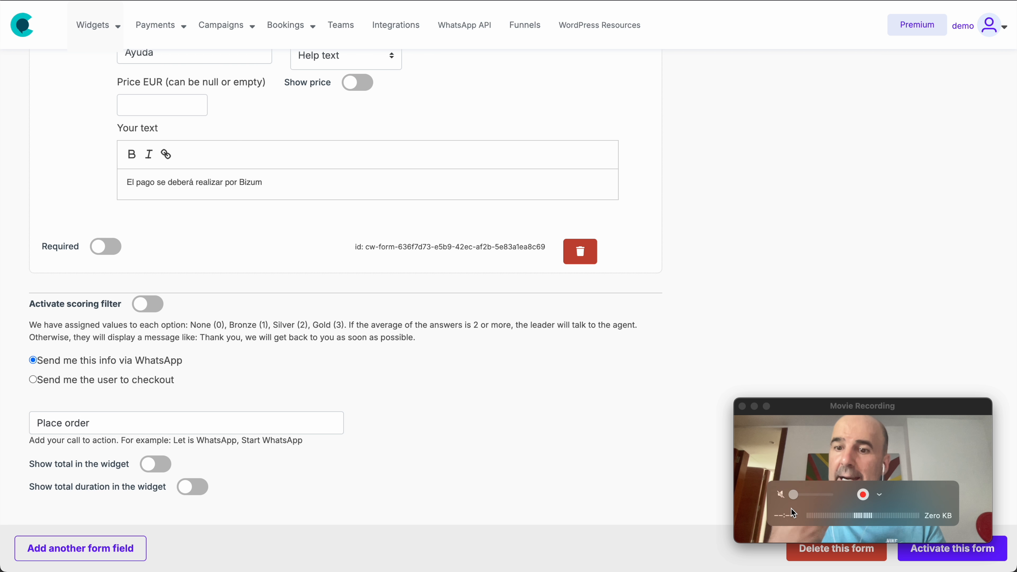
scroll(588, 330, "up", 10)
scroll(587, 329, "up", 10)
scroll(587, 329, "down", 2)
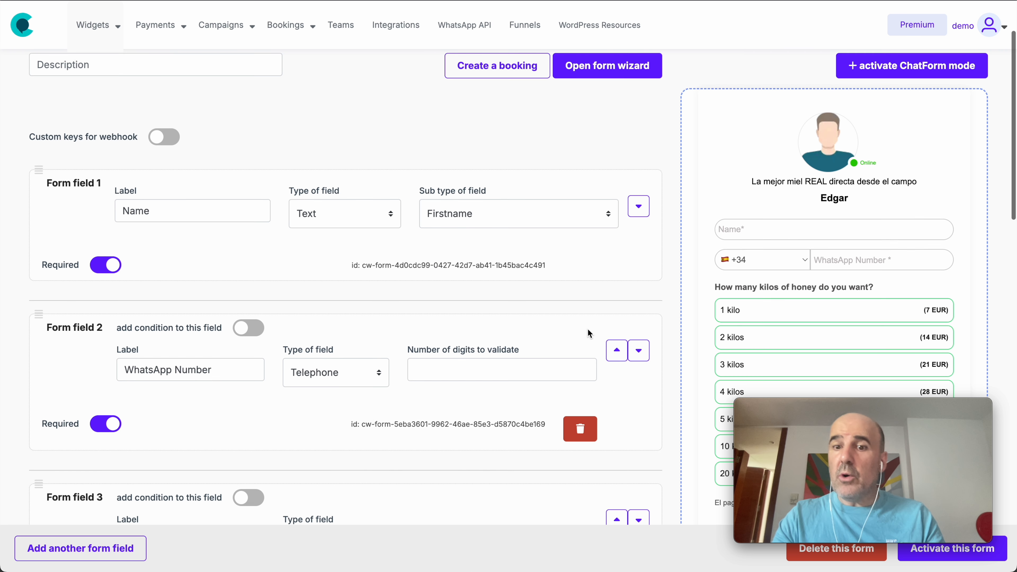
scroll(587, 329, "down", 15)
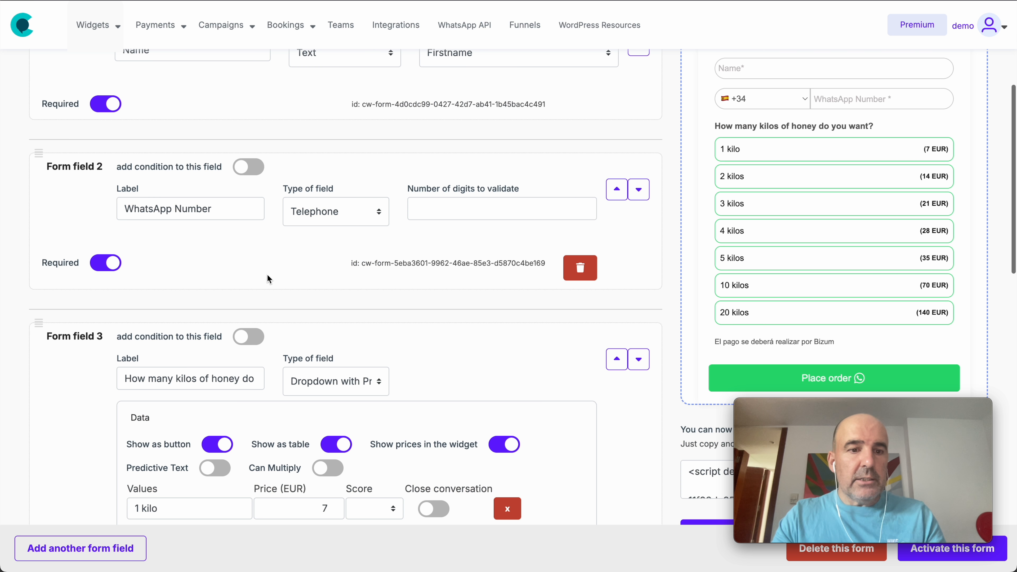
- Add a fifth form field labelled "Zip Code" and set its field type to zipcode
left_click(71, 547)
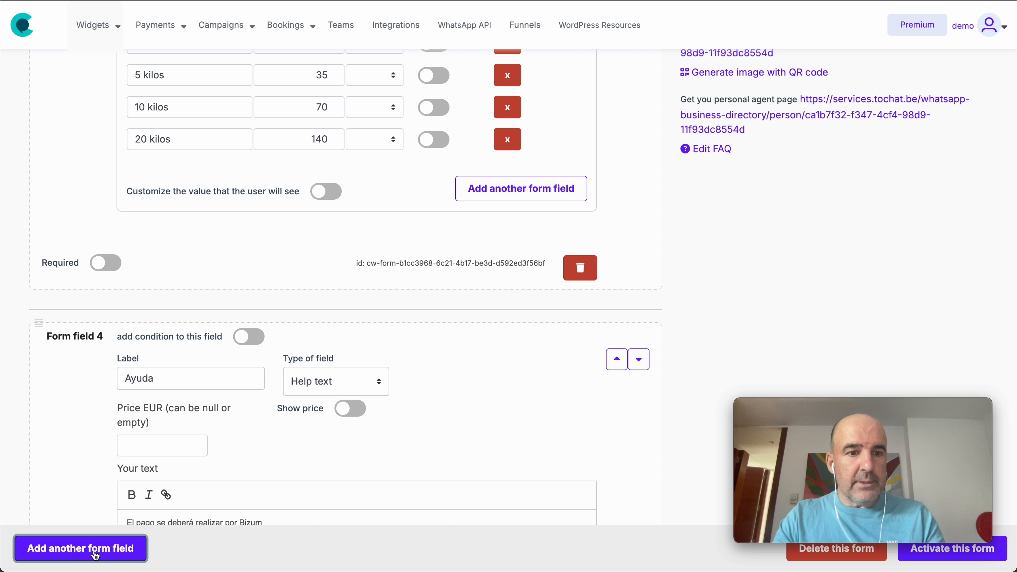
scroll(94, 409, "down", 5)
scroll(94, 408, "down", 6)
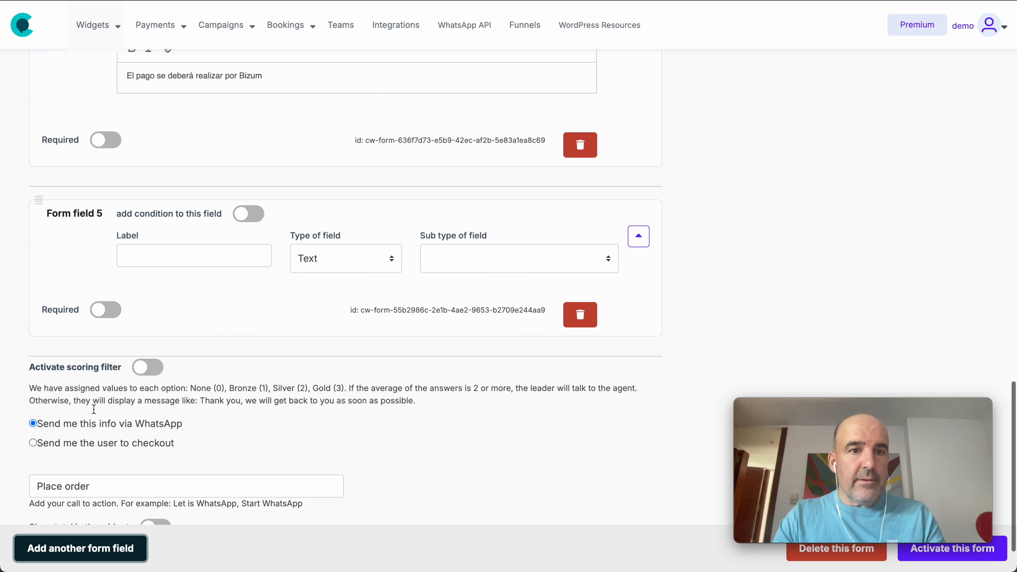
scroll(150, 289, "up", 2)
left_click(149, 289)
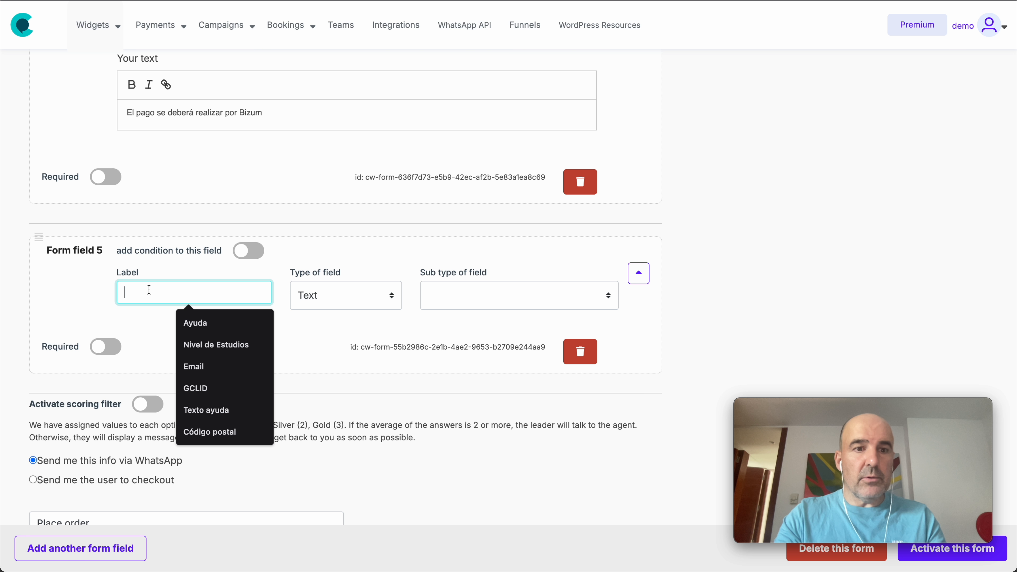
type("Zip Code")
left_click(320, 295)
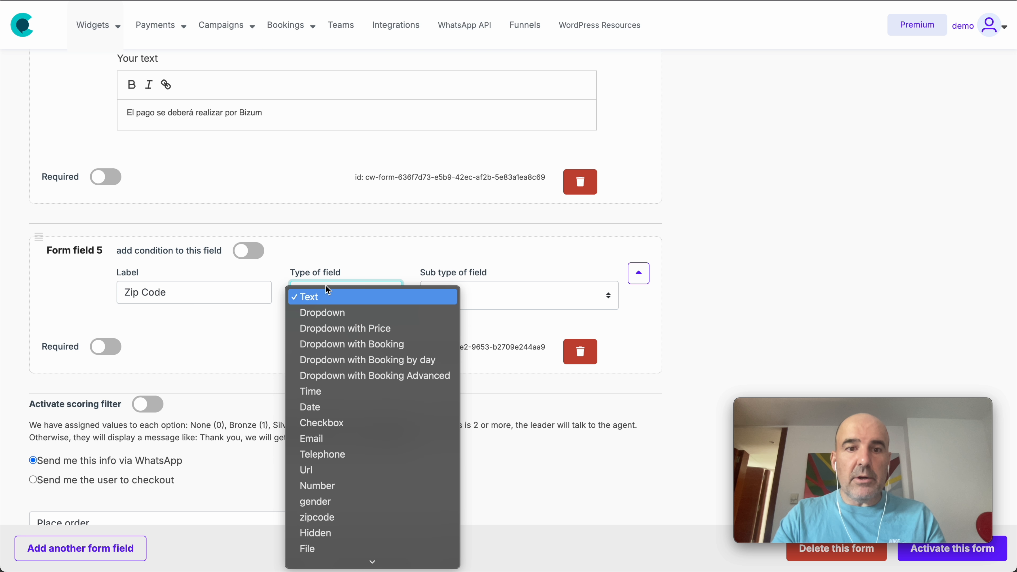
left_click(379, 511)
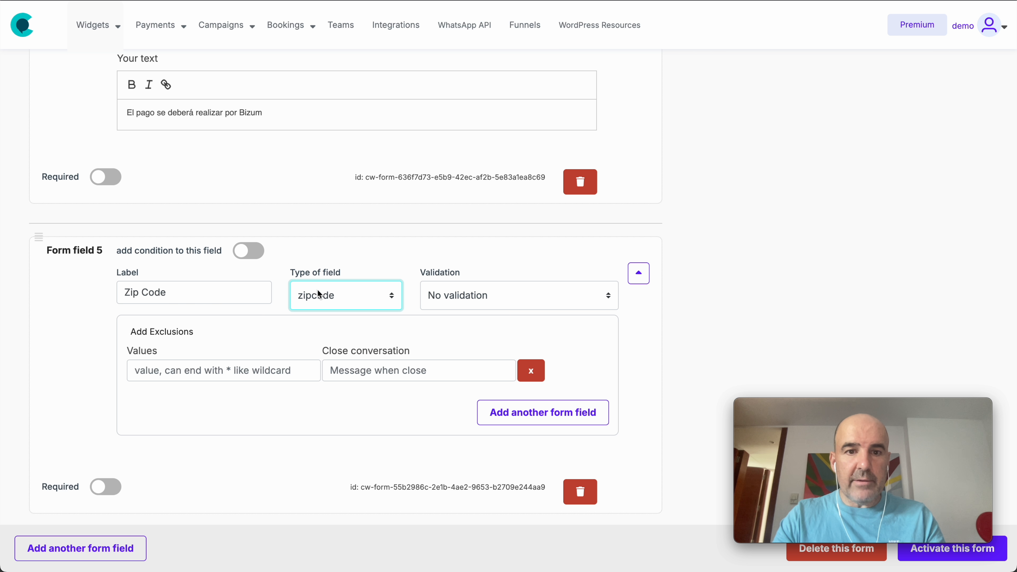
- Set the Zip Code field's validation to USA
left_click(458, 297)
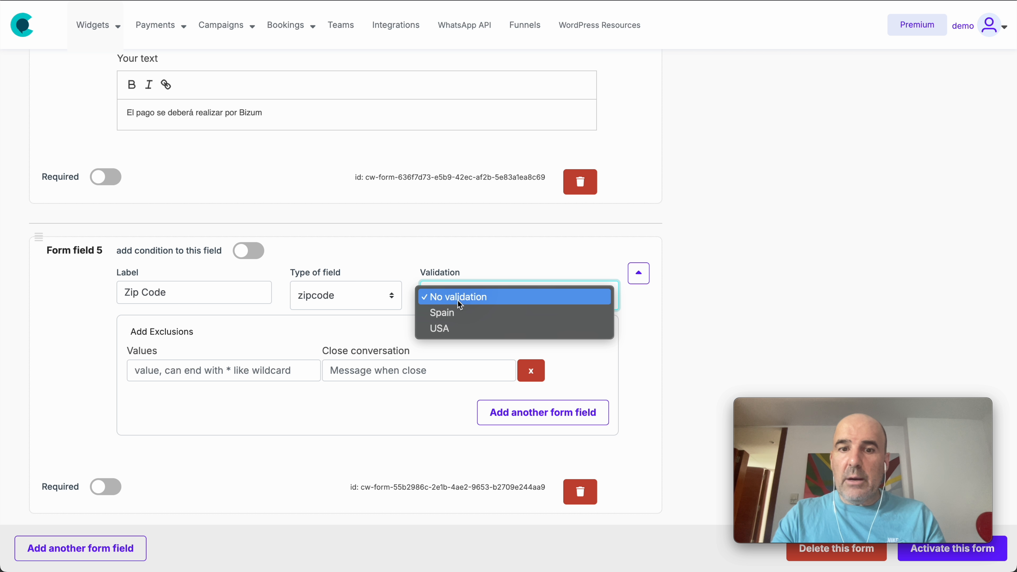
left_click(466, 328)
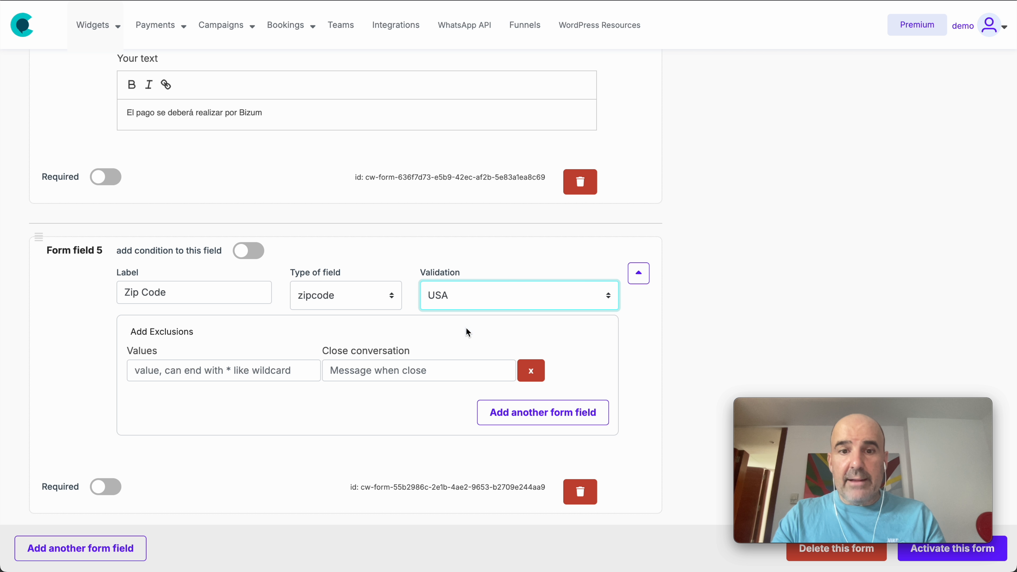
left_click(465, 296)
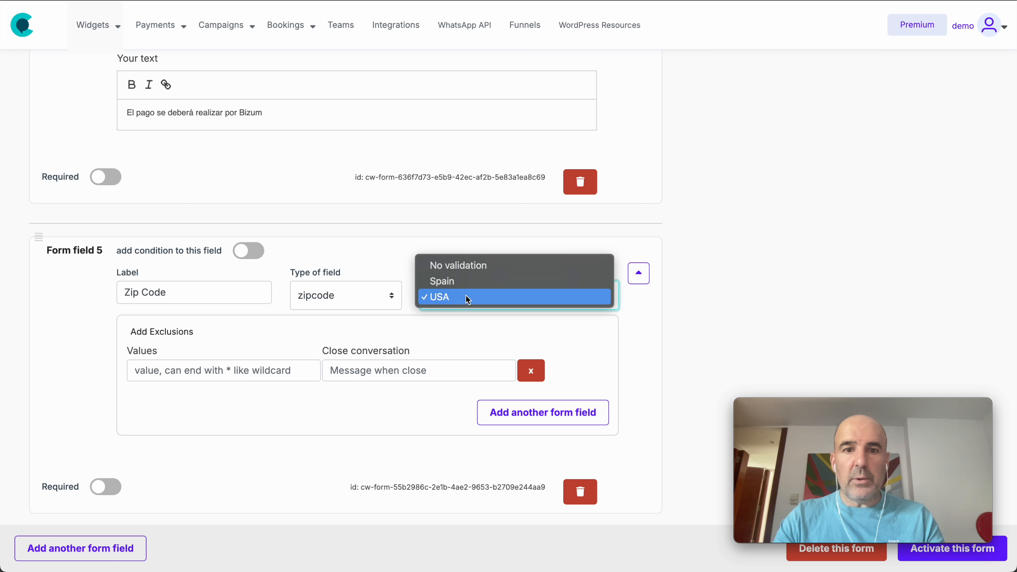
left_click(468, 299)
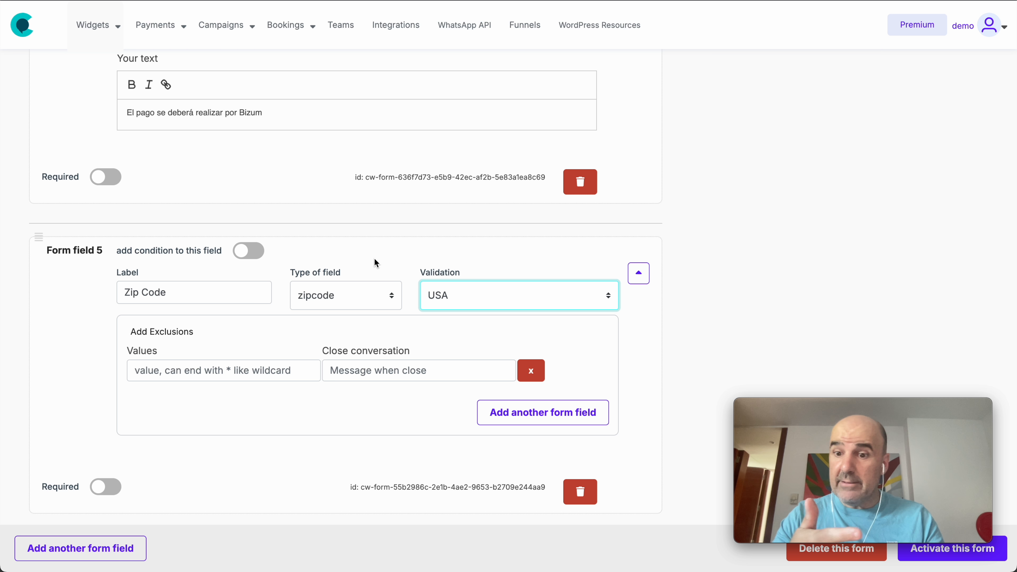
- Add a Zip Code exclusion for 28* with the closing message "Sorry, we do not serve here."
left_click_drag(212, 332, 128, 332)
left_click(126, 332)
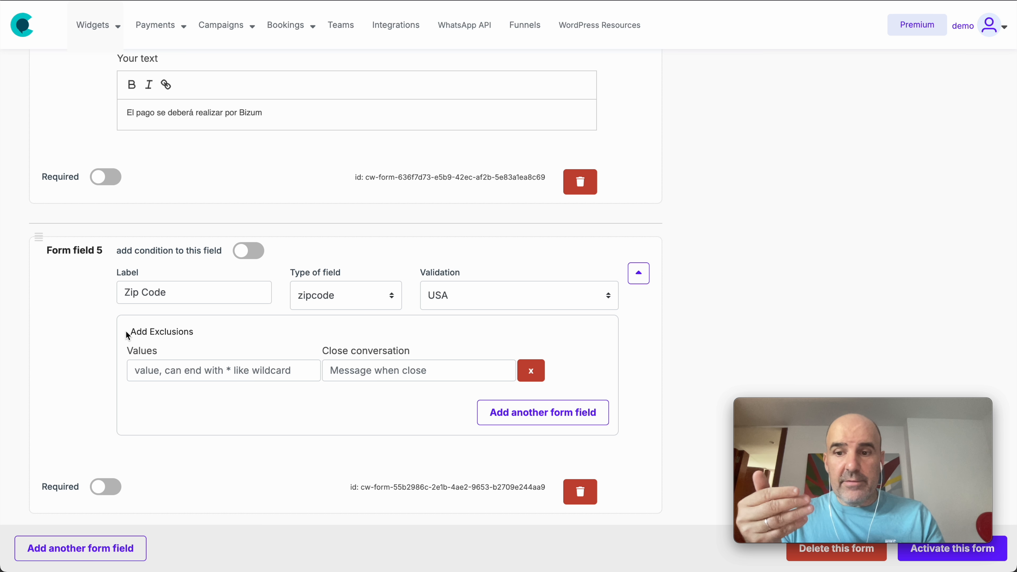
left_click(193, 378)
type("28*")
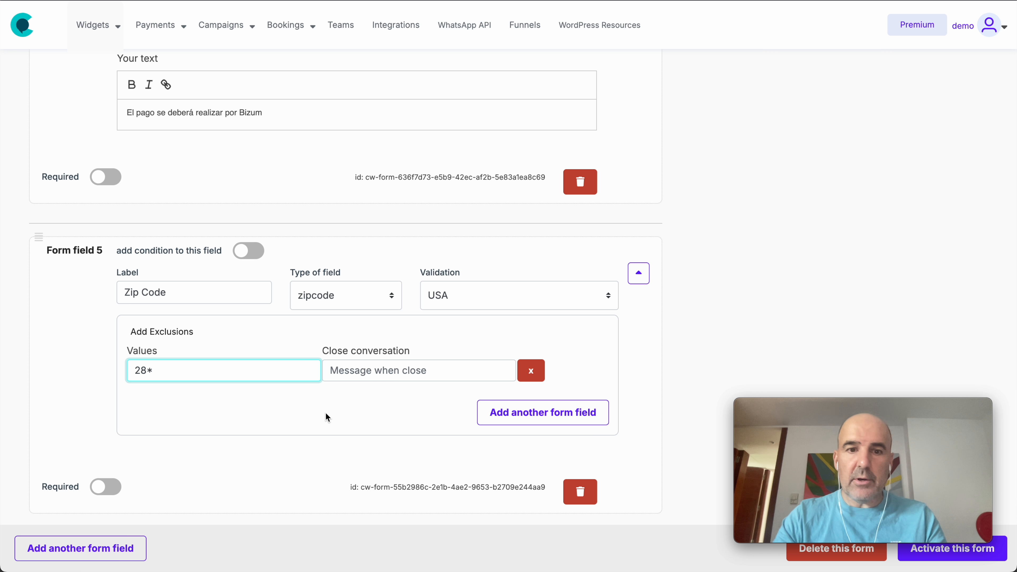
left_click(340, 373)
type("Sorry,")
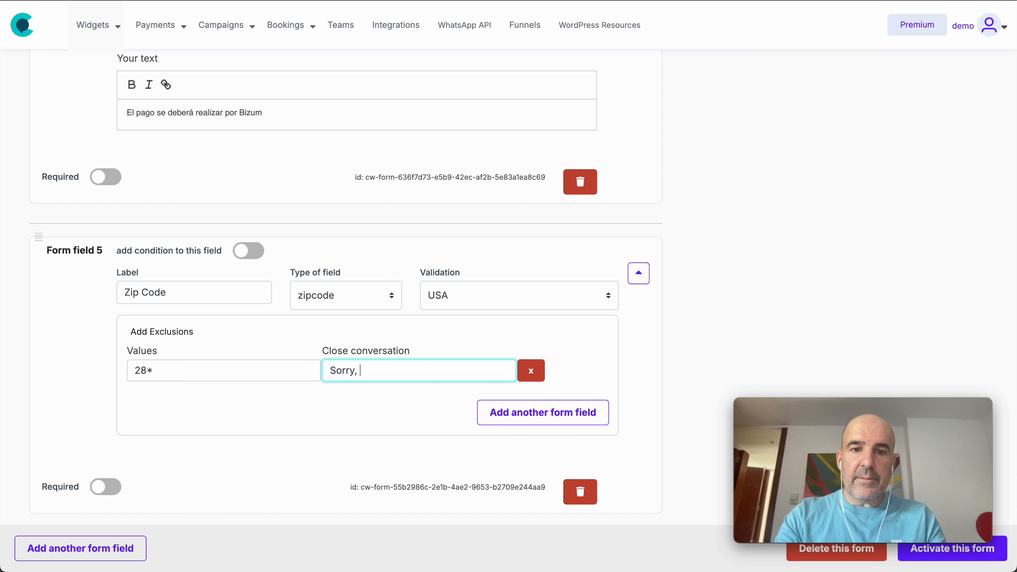
type(" we do not serve here.")
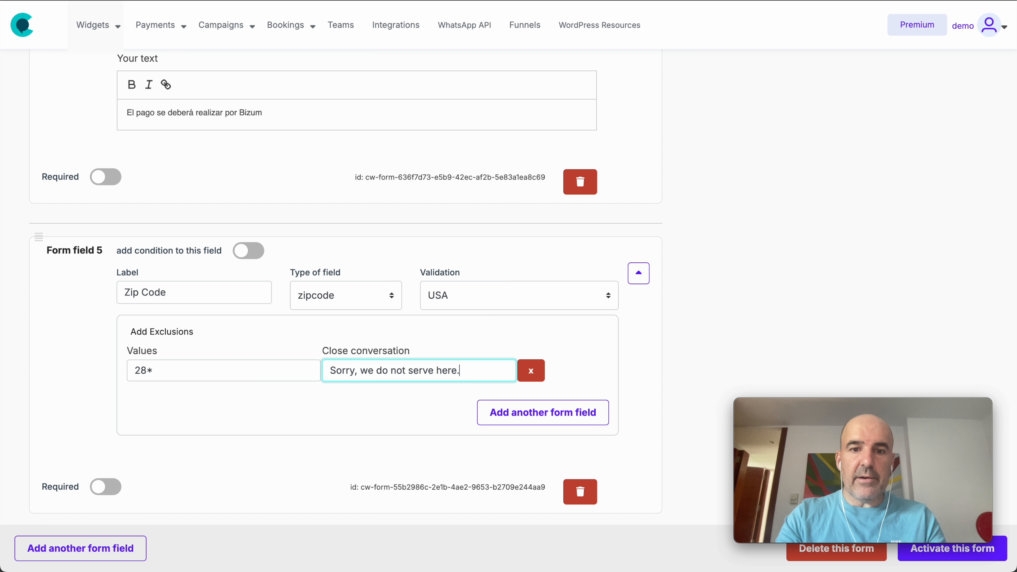
left_click(330, 441)
- Make the Zip Code field required and activate the form
left_click_drag(44, 490, 82, 490)
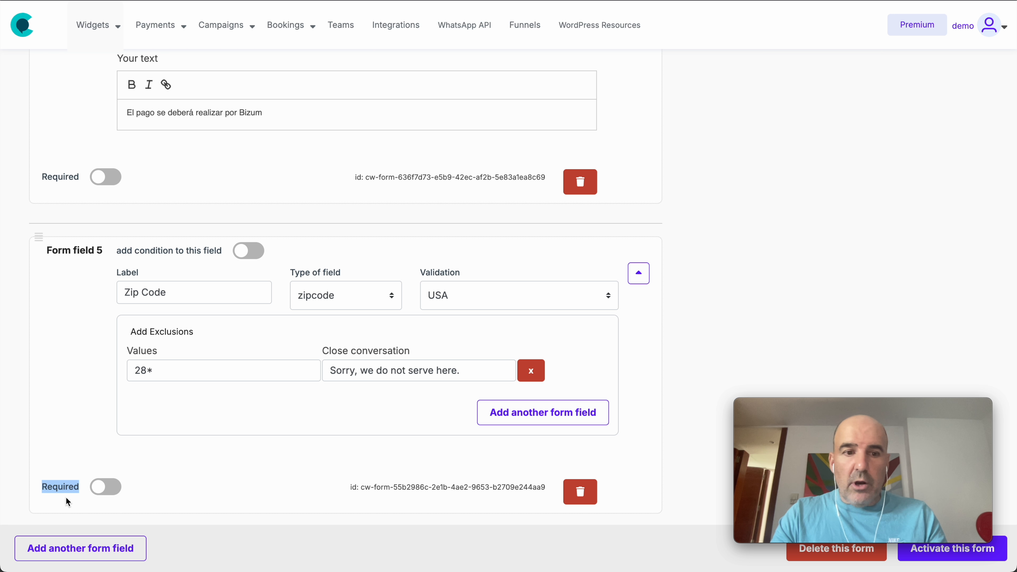
left_click(111, 494)
left_click(926, 562)
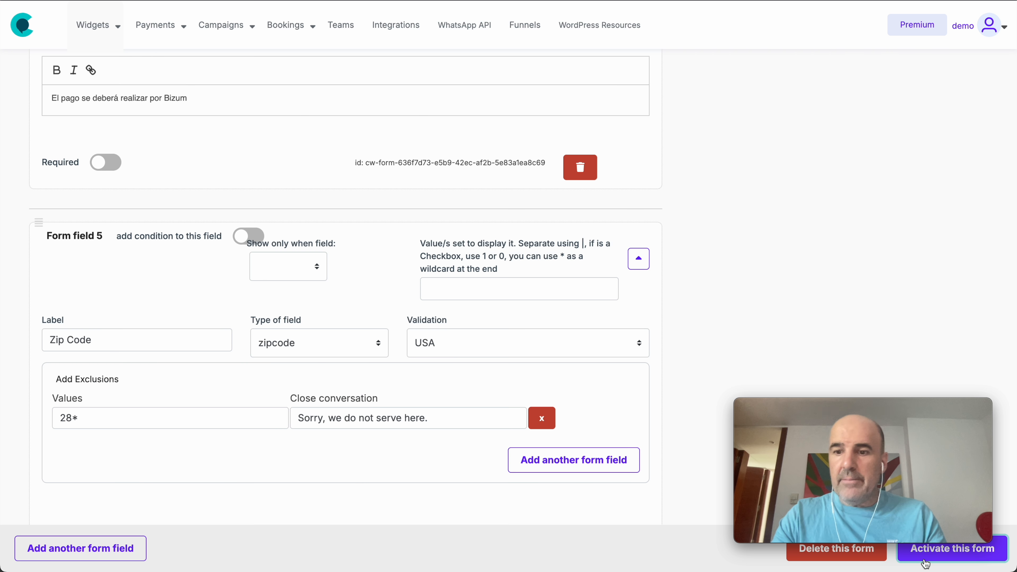
- Fill in the customer's name and WhatsApp number in the form preview and choose 2 kilos of honey
scroll(799, 220, "up", 15)
scroll(798, 220, "down", 5)
scroll(798, 220, "down", 5)
scroll(791, 218, "up", 8)
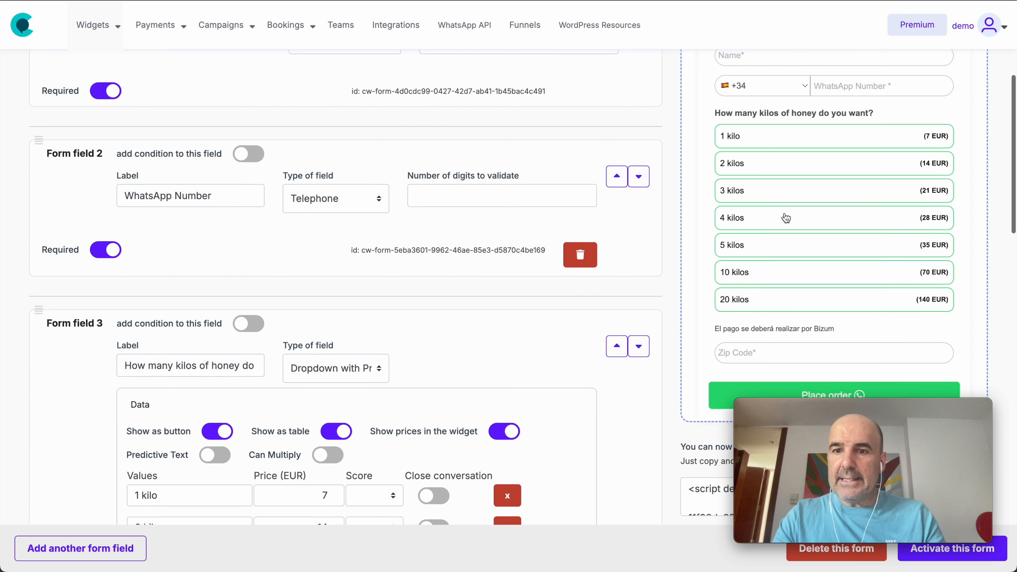
scroll(786, 218, "down", 1)
left_click(801, 139)
type("cesar")
key("Tab")
key("Tab")
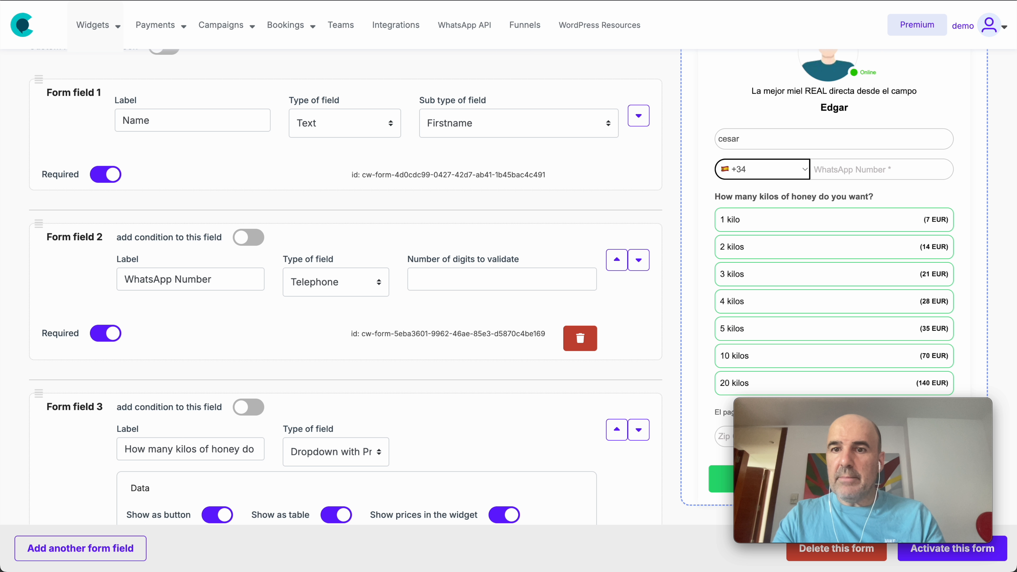
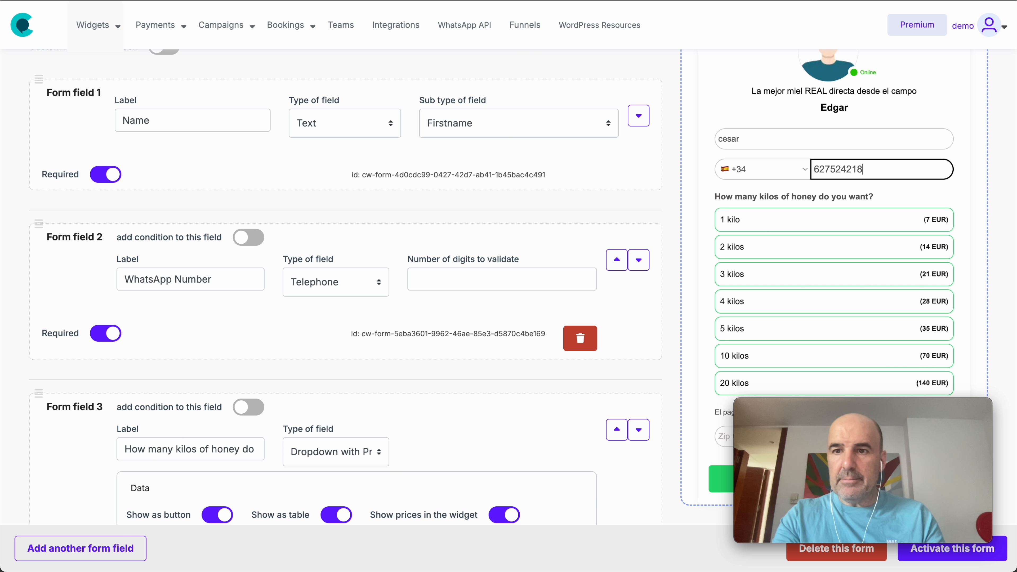
left_click(777, 236)
- Enter a zip code starting with 28 in the form preview and place the test order
scroll(779, 241, "down", 5)
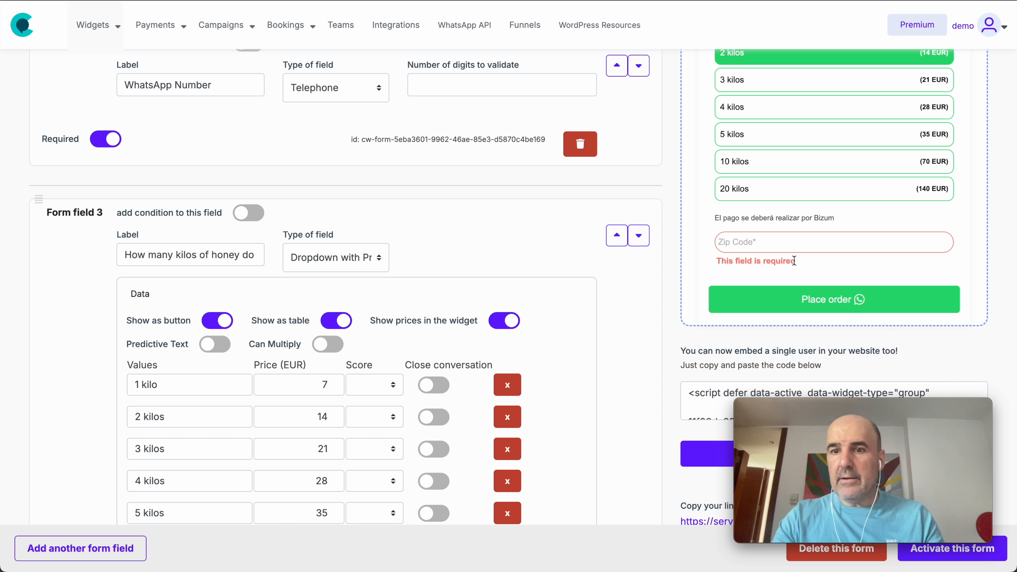
left_click(745, 242)
type("28043")
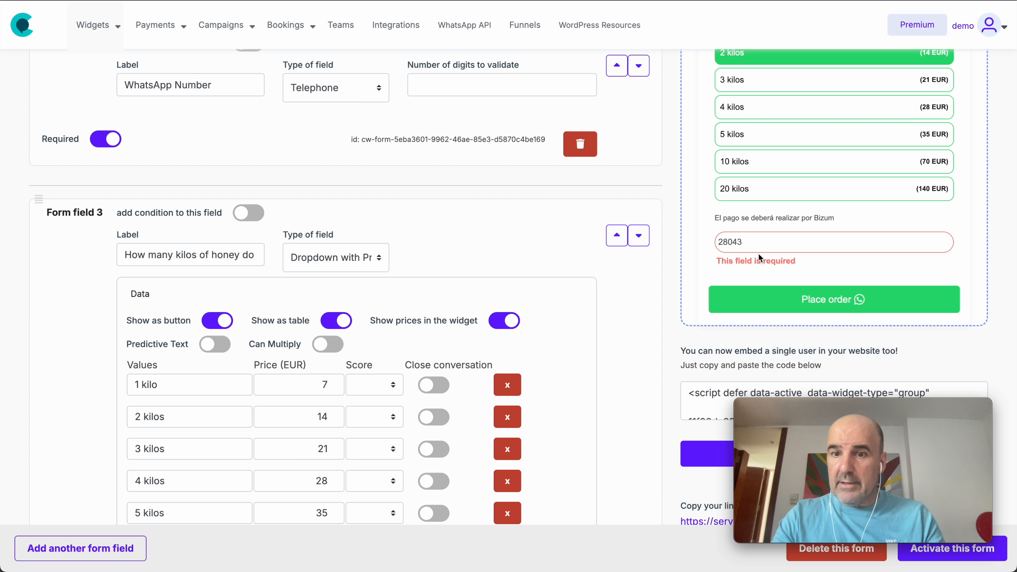
left_click(758, 291)
- Reopen the form for editing and review the Zip Code field's 28* exclusion and the order preview
scroll(761, 296, "down", 2)
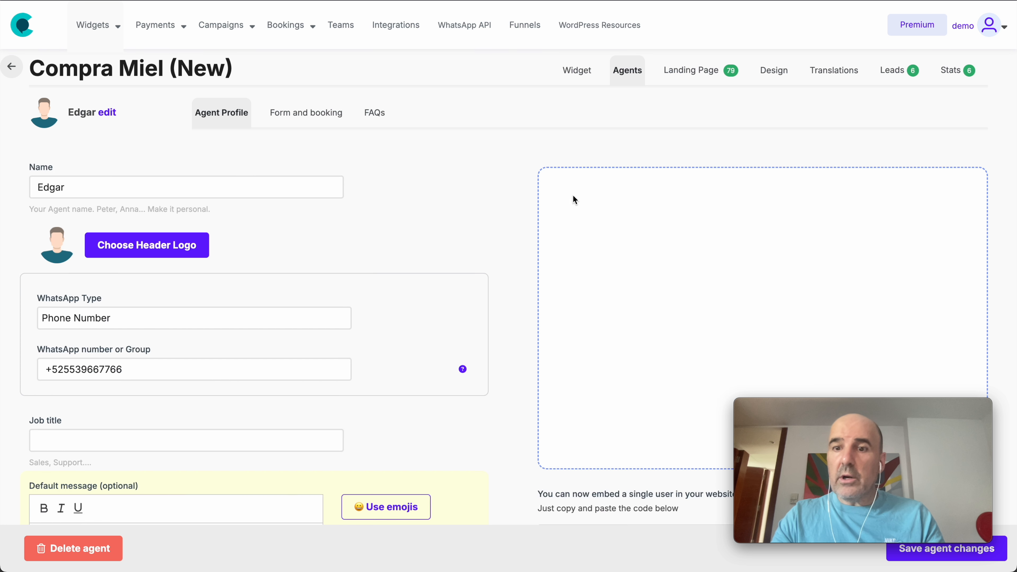
scroll(713, 283, "down", 10)
scroll(453, 252, "up", 10)
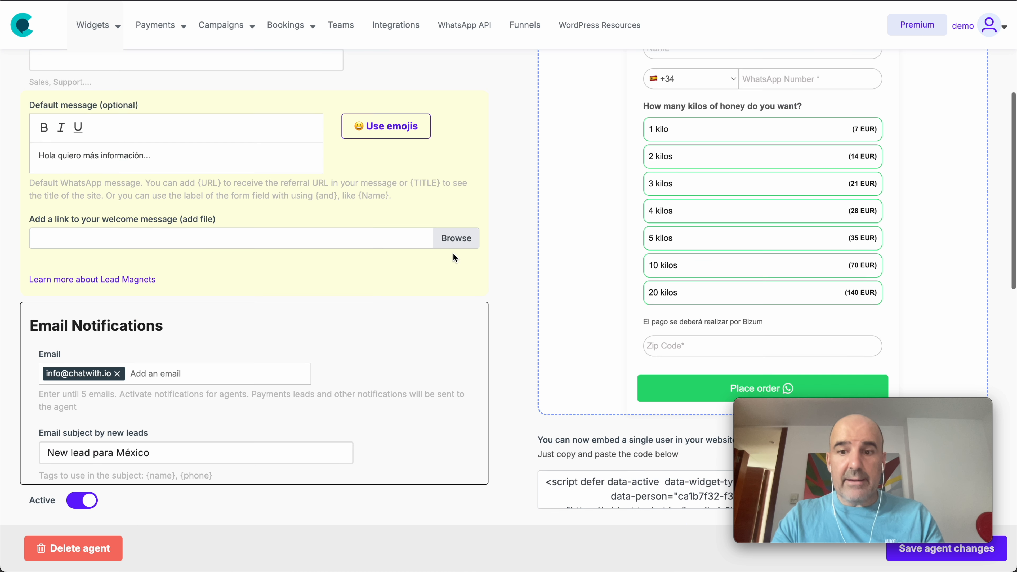
left_click(305, 111)
scroll(450, 300, "down", 20)
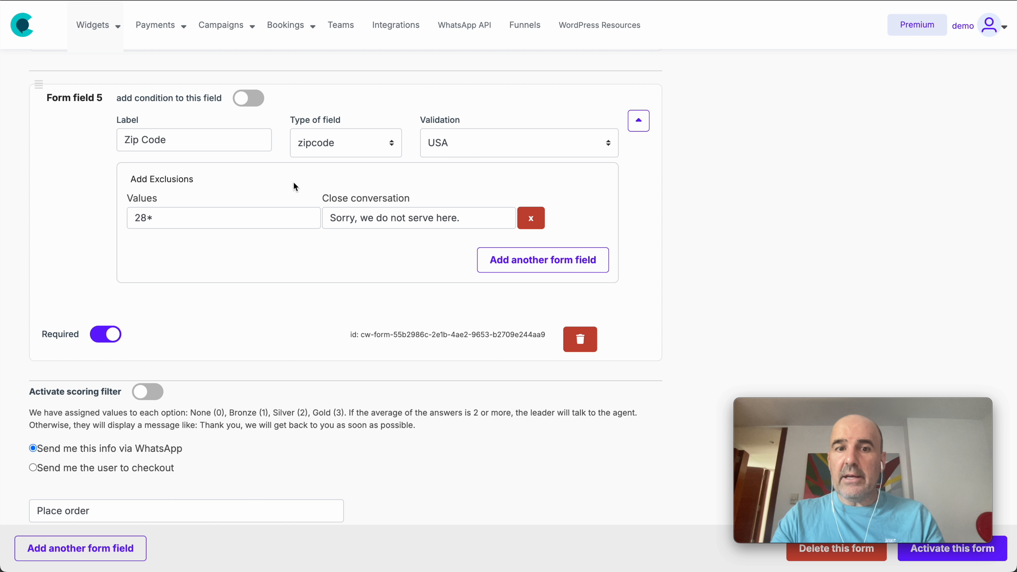
left_click(173, 217)
left_click(209, 244)
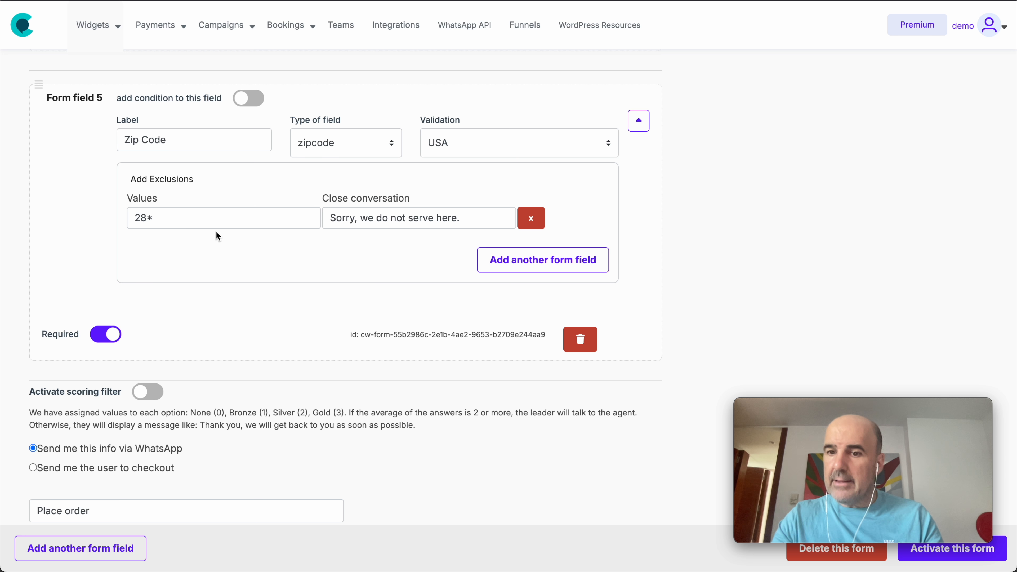
scroll(221, 233, "up", 15)
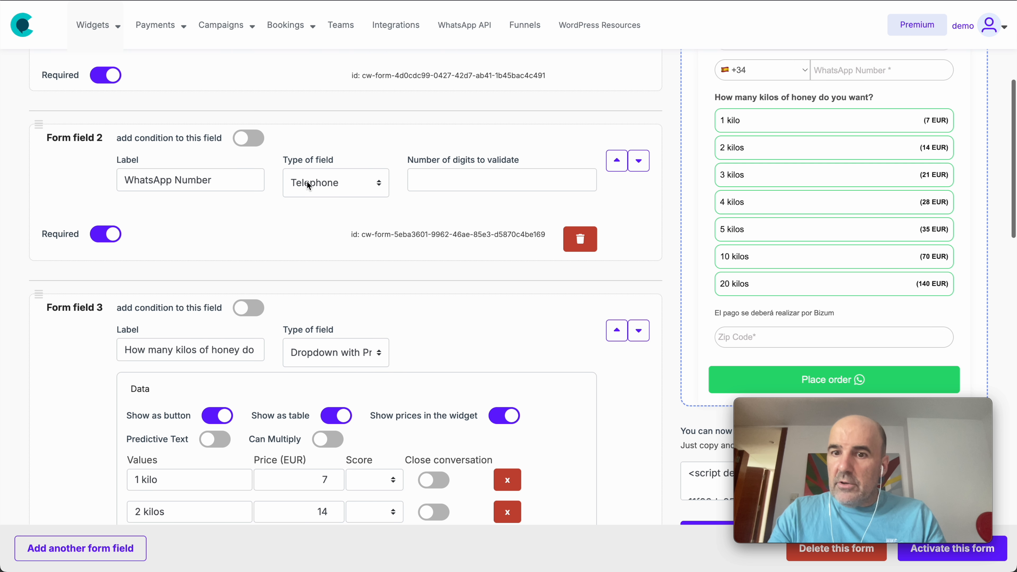
scroll(779, 154, "up", 2)
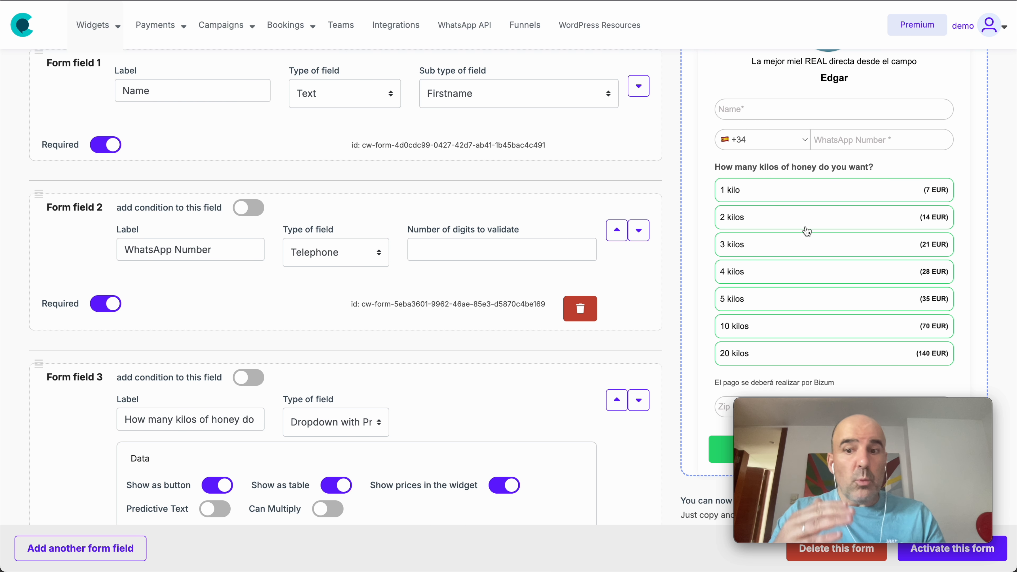
- Add a sixth form field and set its field type to Checkbox
scroll(441, 287, "down", 15)
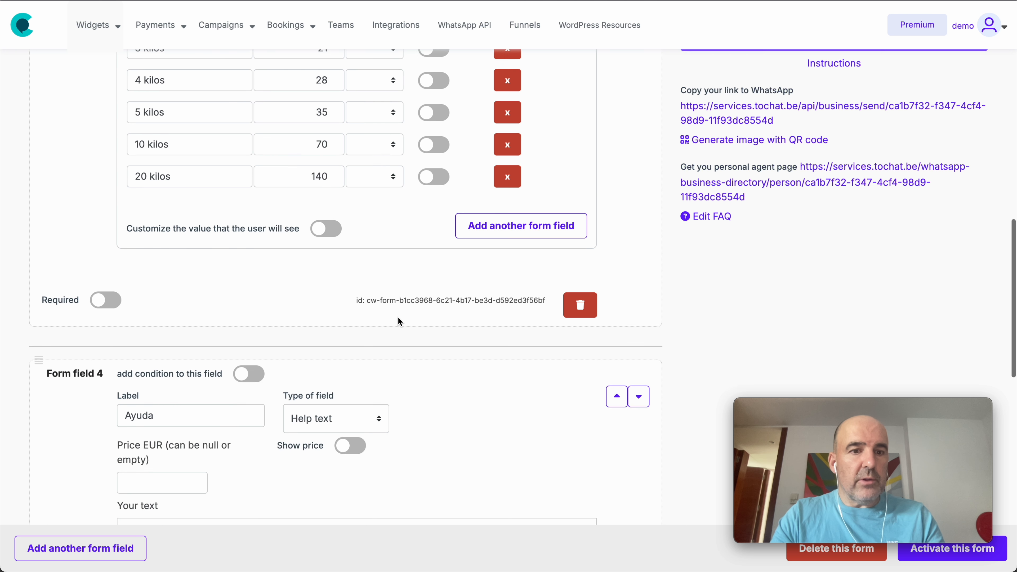
scroll(157, 465, "down", 7)
left_click(80, 549)
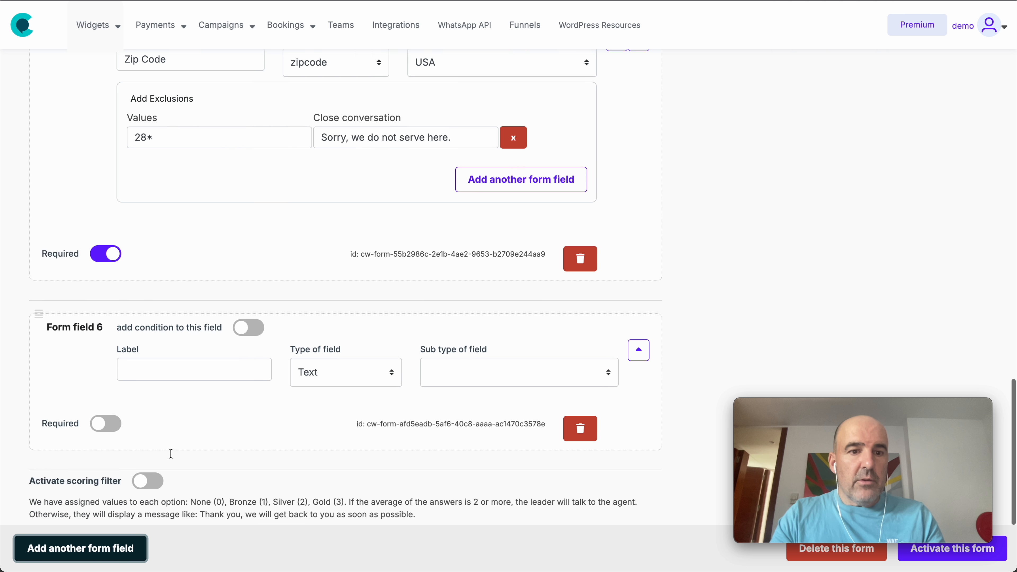
left_click(338, 296)
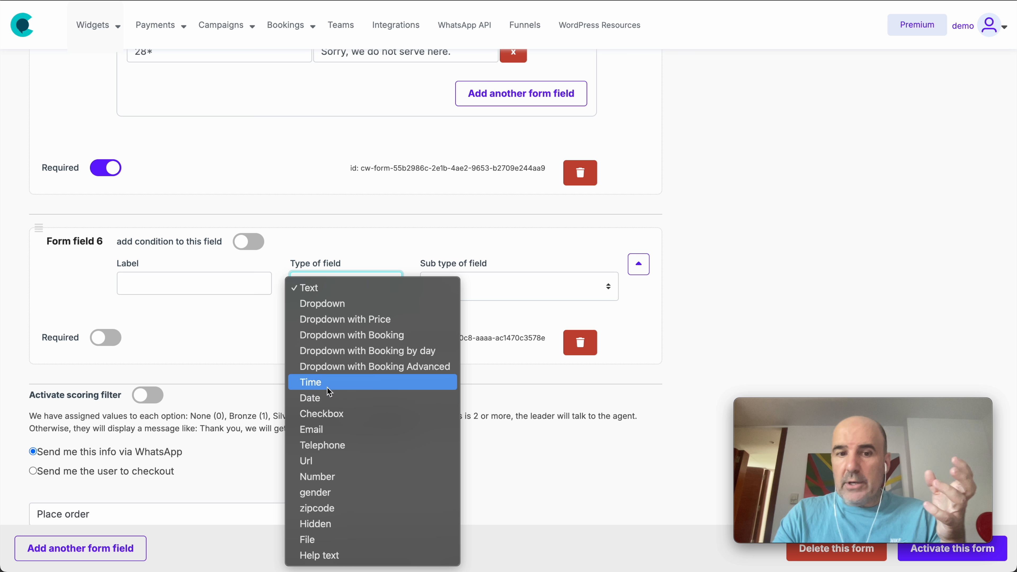
left_click(336, 414)
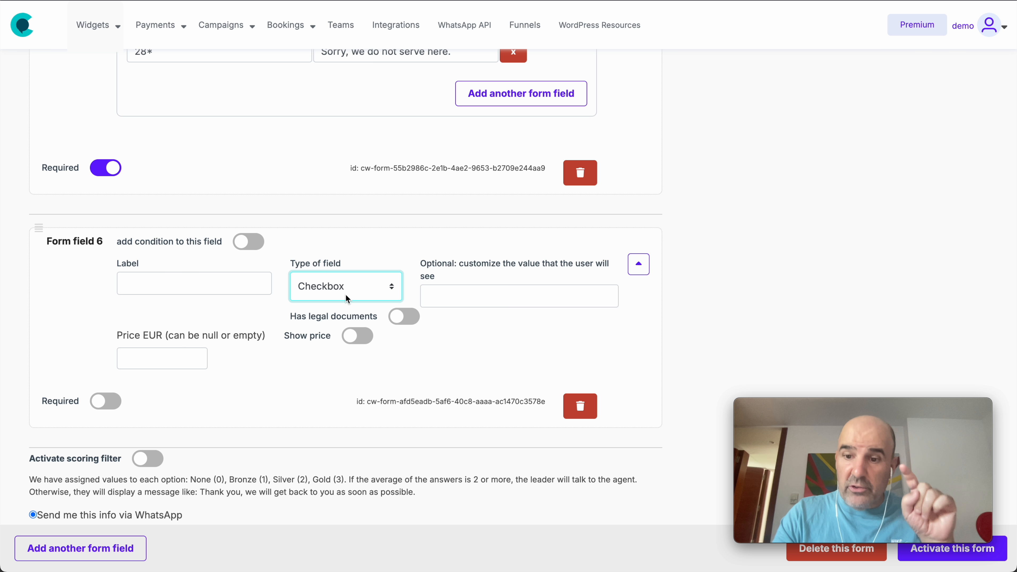
- Enable the checkbox field's legal documents option to examine its settings, and switch it off again
left_click(390, 319)
left_click_drag(290, 319, 339, 345)
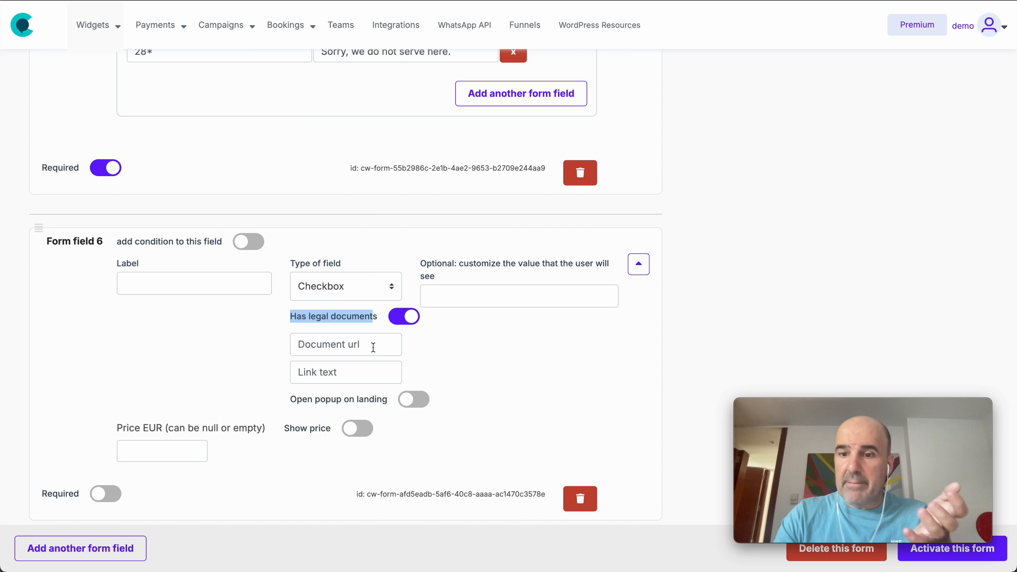
left_click(405, 317)
- Change form field 6 to the Number type and examine its Min and Max limits
left_click(352, 292)
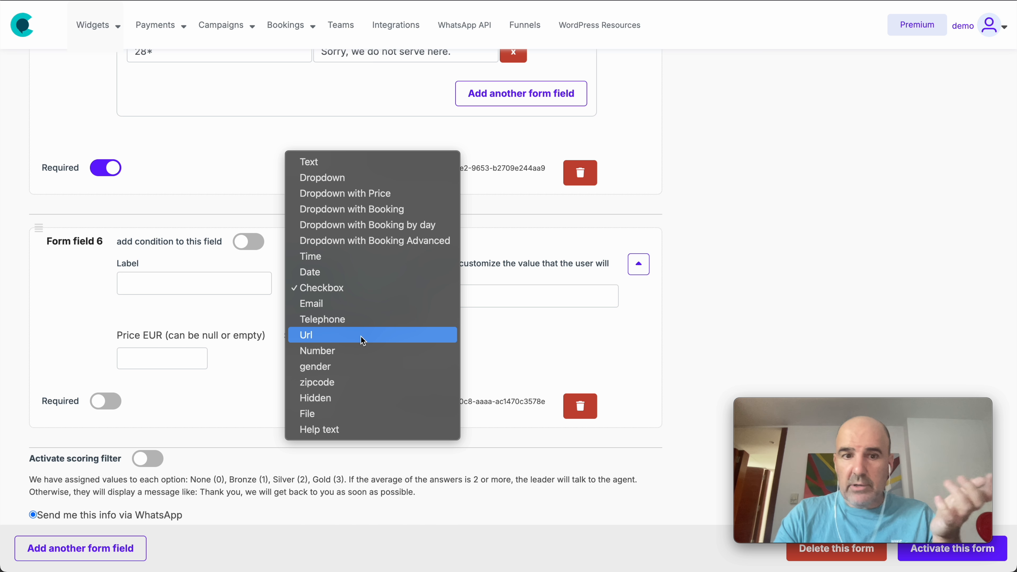
left_click(366, 350)
left_click(475, 281)
left_click(540, 278)
left_click(549, 266)
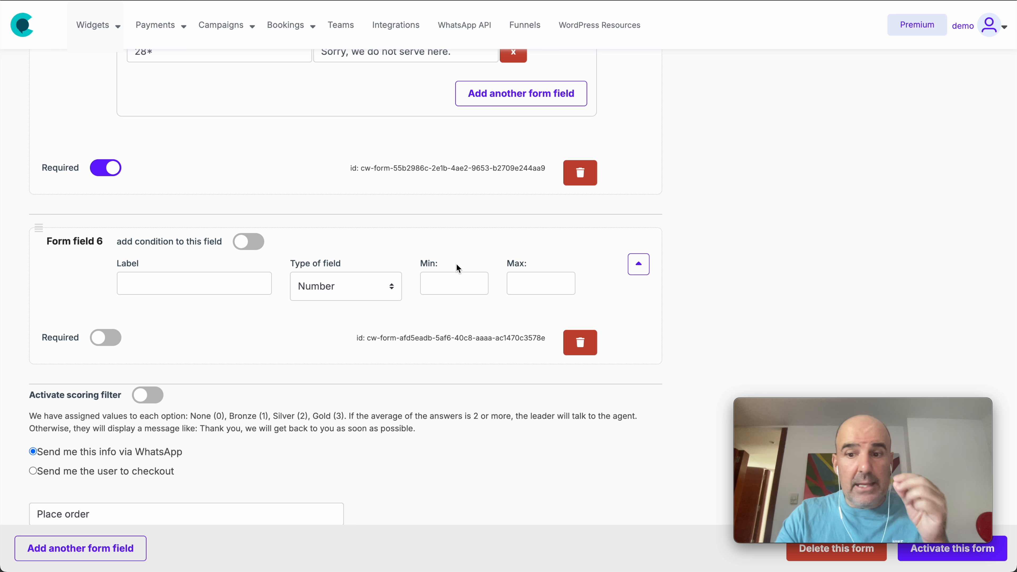
- Set form field 6's type to gender
left_click(353, 289)
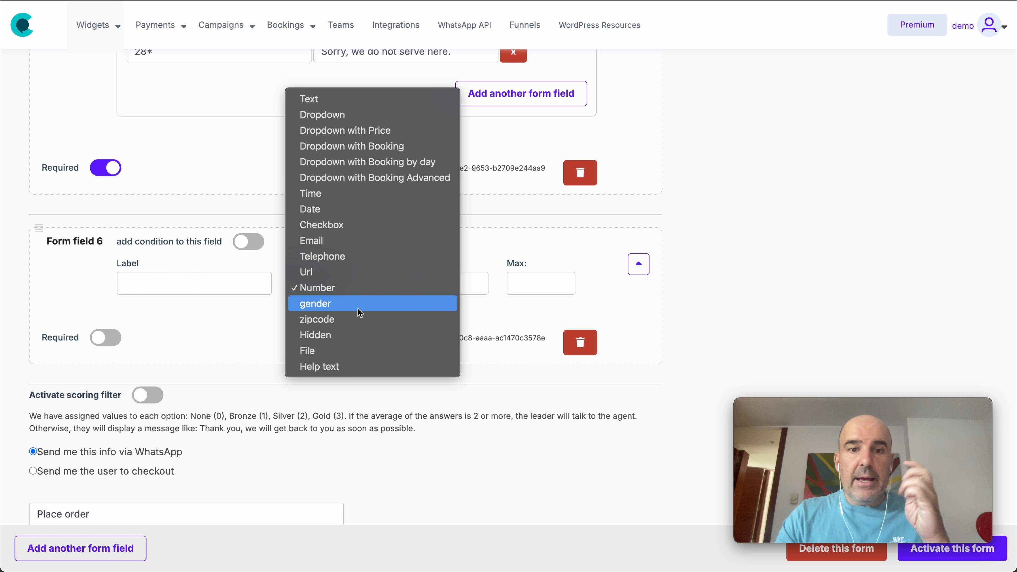
left_click(359, 312)
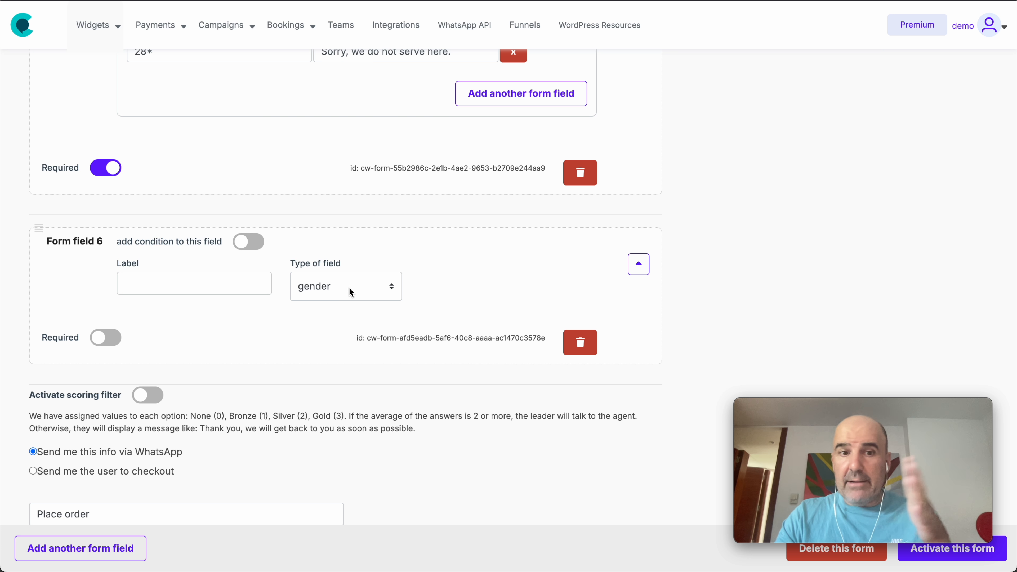
- Change form field 6 to the Hidden type and examine its available placeholders, such as {URL}, {GCLID}, {FBCLID} and {PRICE}
left_click(352, 289)
left_click(348, 303)
left_click(341, 292)
left_click(345, 312)
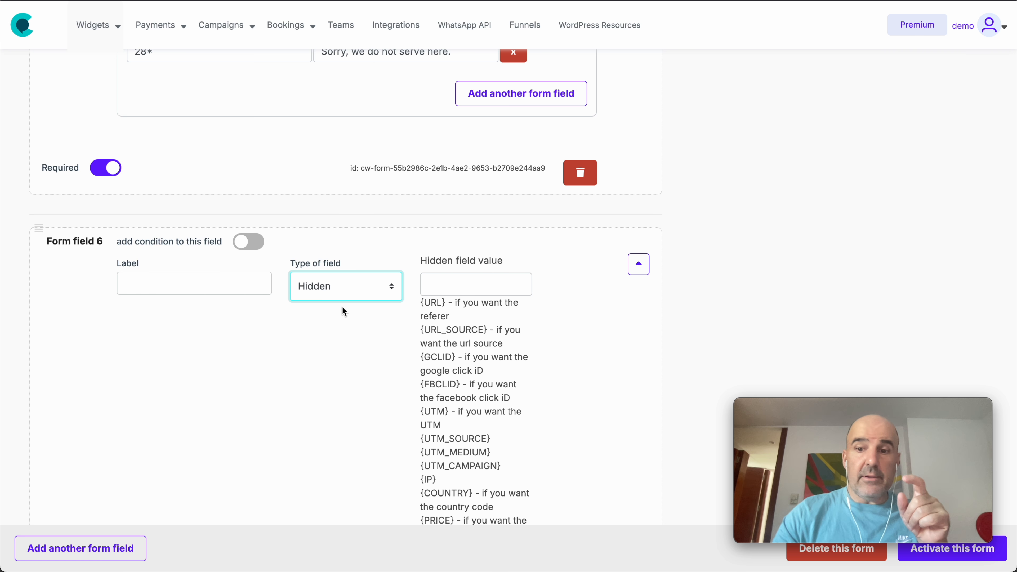
scroll(380, 340, "up", 2)
scroll(379, 333, "down", 4)
scroll(379, 332, "down", 1)
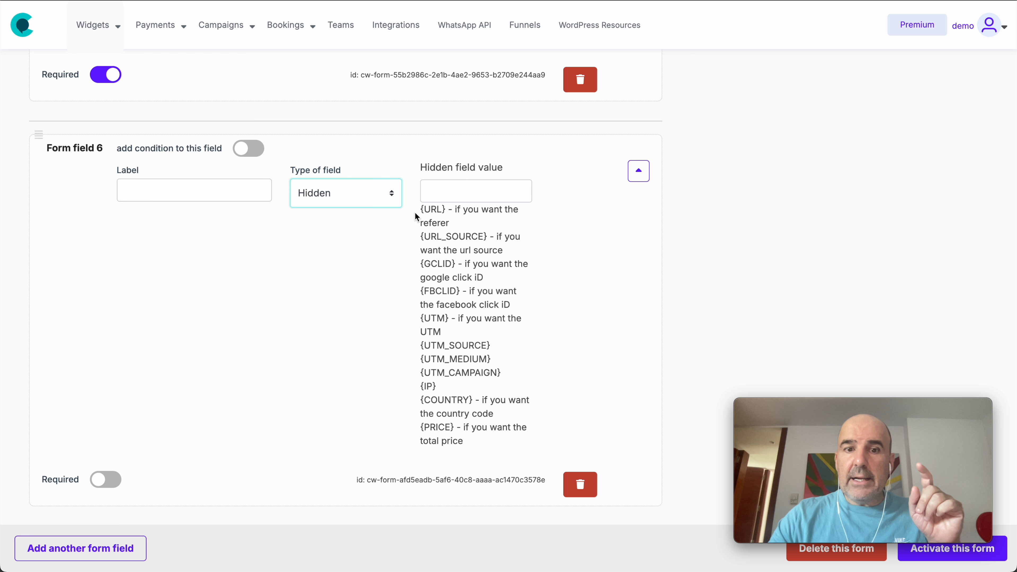
left_click_drag(419, 209, 479, 251)
triple_click(432, 268)
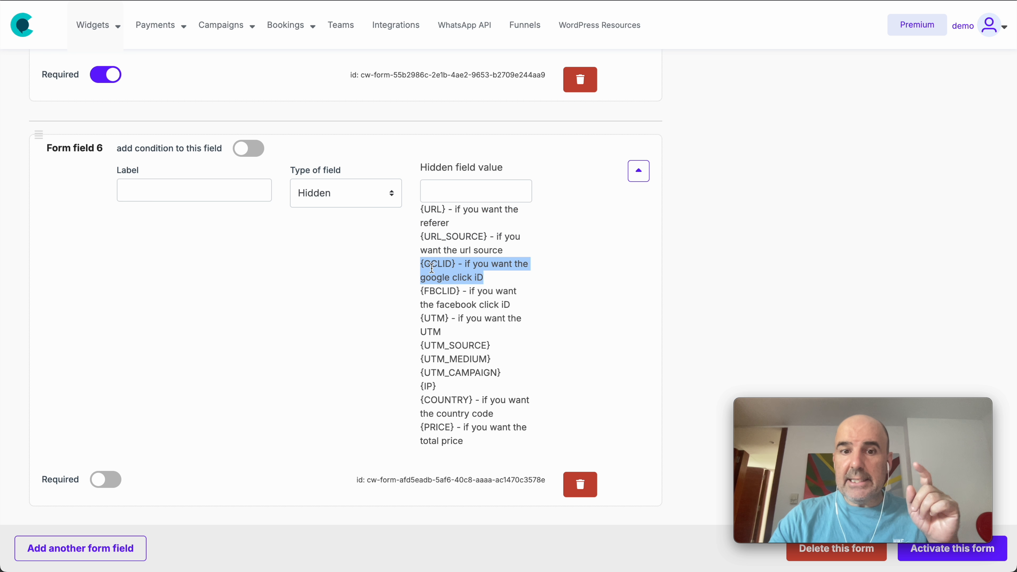
triple_click(439, 293)
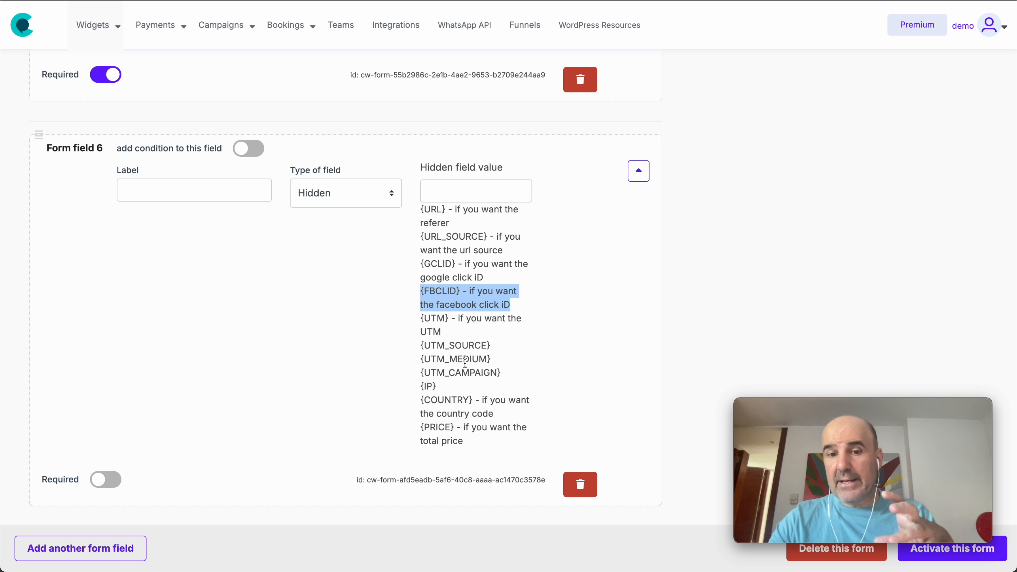
left_click_drag(482, 444, 422, 305)
left_click(429, 261)
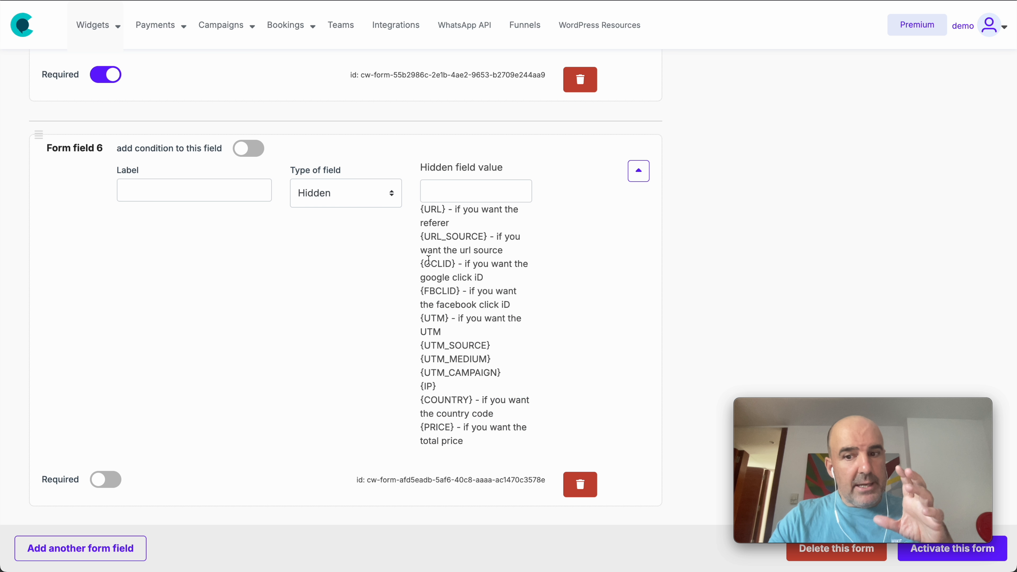
- Try the File type for form field 6, and set its type to Help text
left_click(379, 193)
left_click(362, 213)
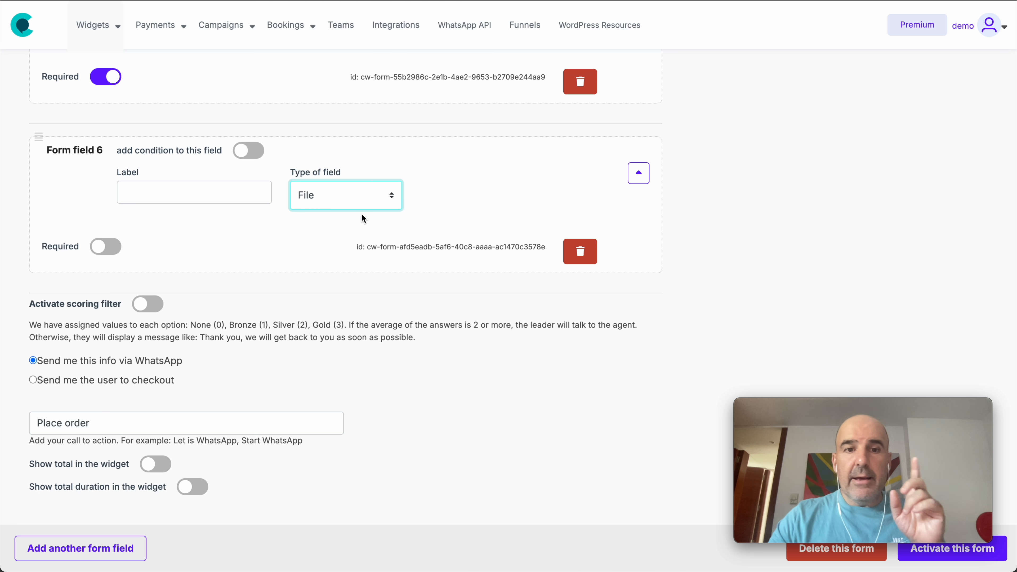
left_click(341, 203)
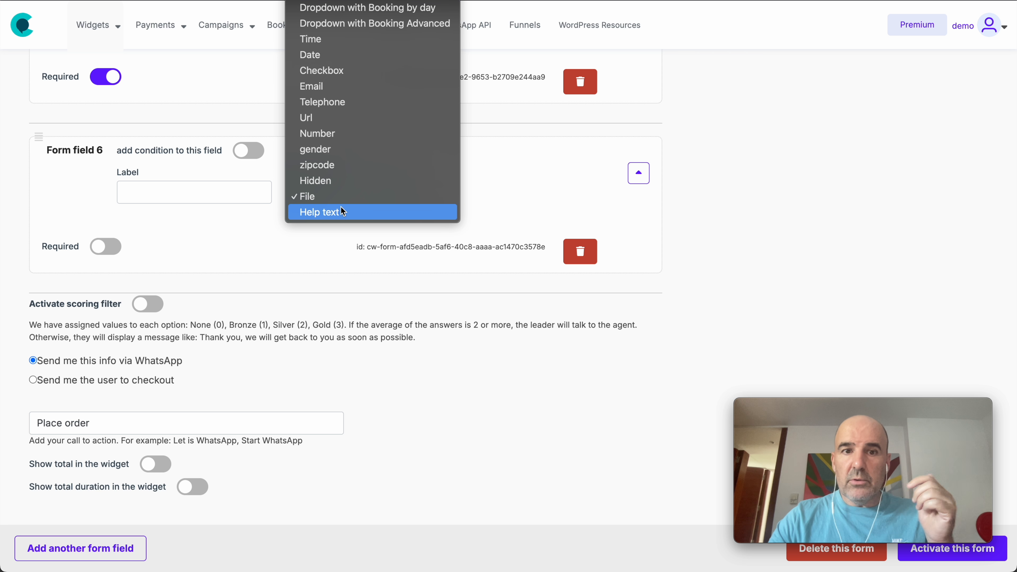
left_click(342, 212)
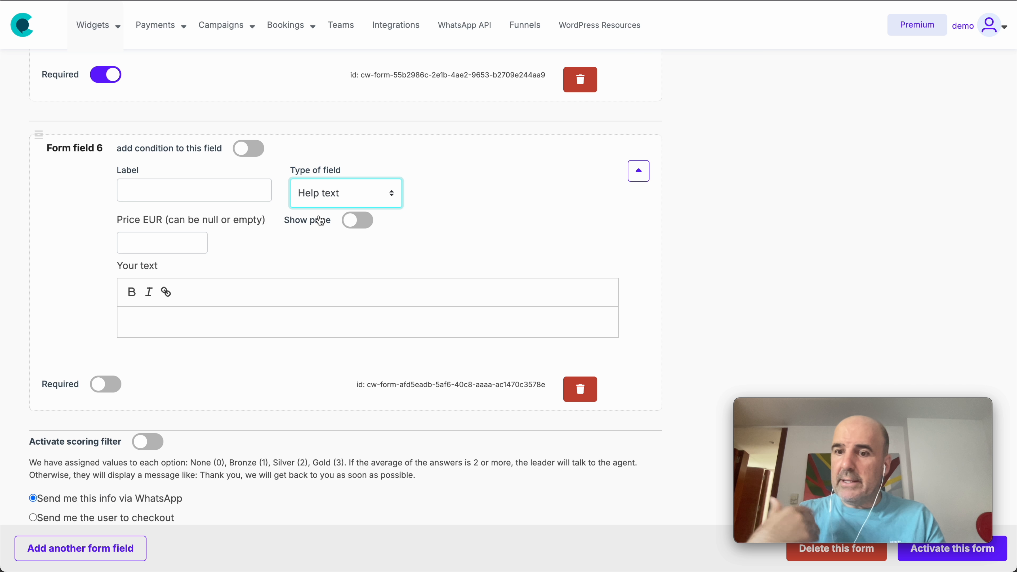
- Label form field 6 "Help Text"
left_click(157, 186)
type("Apod")
key("BackSpace")
key("BackSpace")
key("BackSpace")
key("BackSpace")
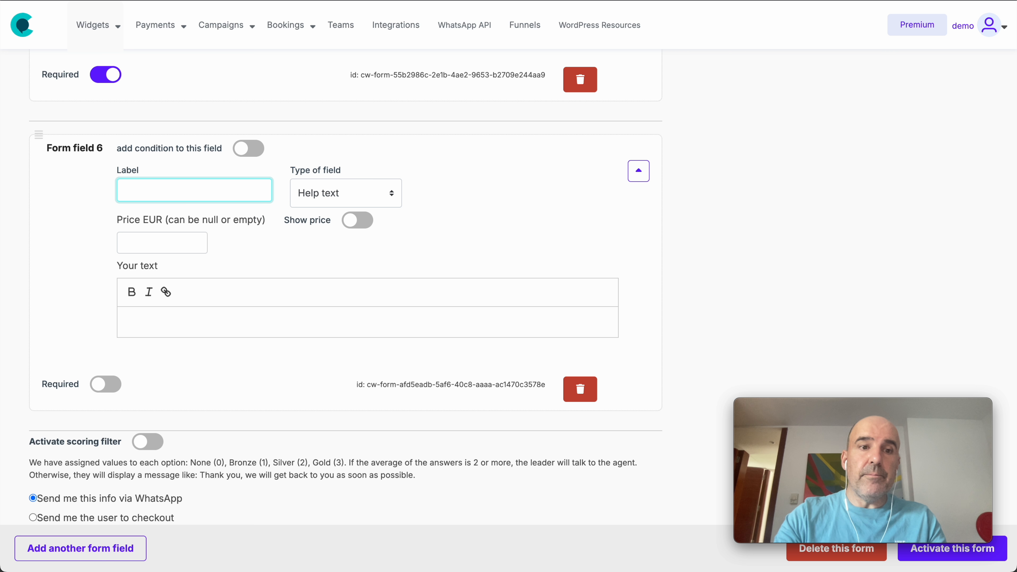
type("Help TEs")
key("BackSpace")
key("BackSpace")
type("ext")
left_click(70, 248)
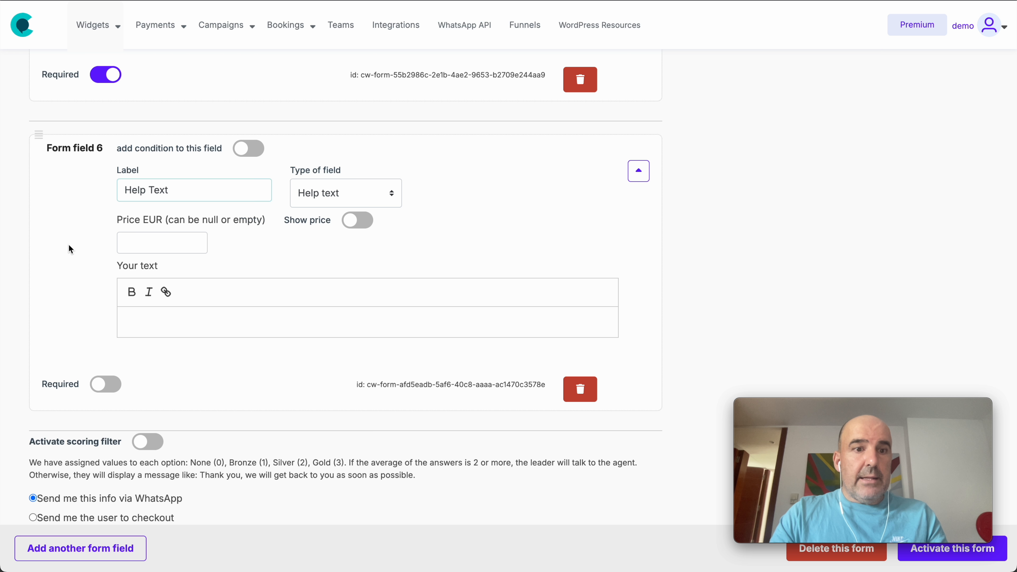
- Enter "Please share with us your information" as the help text's content and save the form
left_click(157, 323)
type("Please share with us your information")
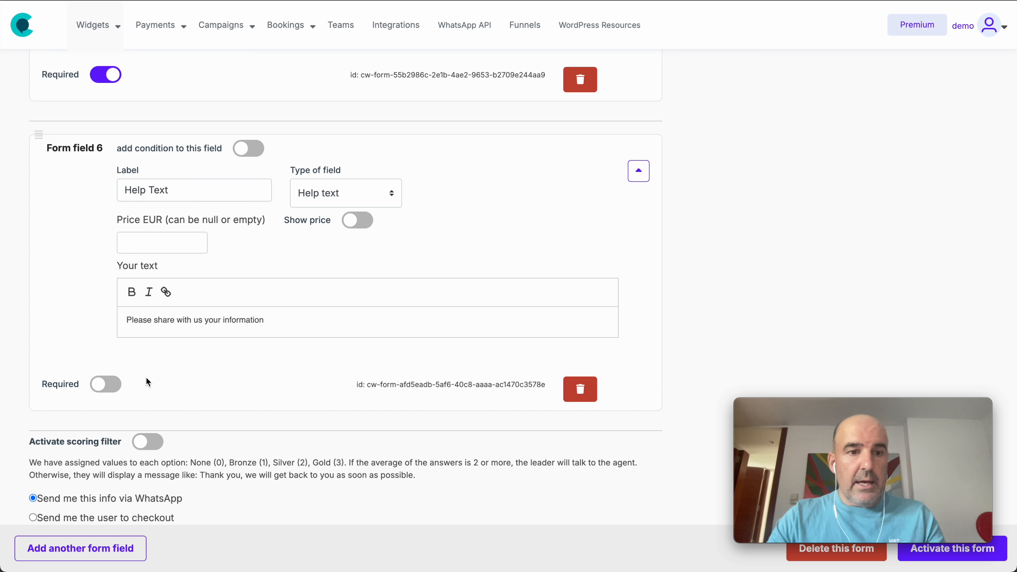
scroll(307, 427, "down", 4)
left_click(919, 552)
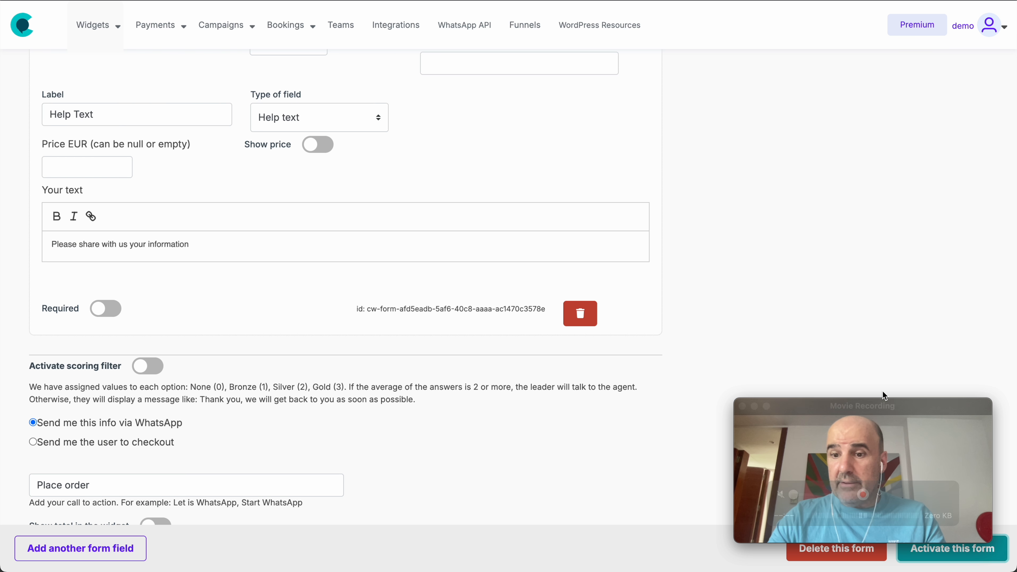
- Check where the help text appears in the form preview
scroll(773, 251, "up", 10)
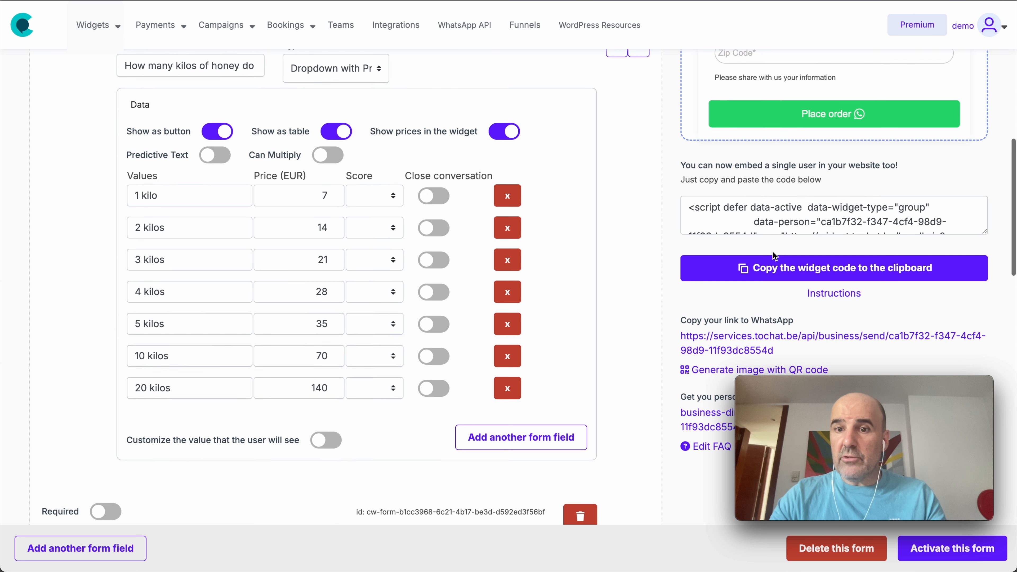
scroll(773, 251, "up", 5)
triple_click(740, 269)
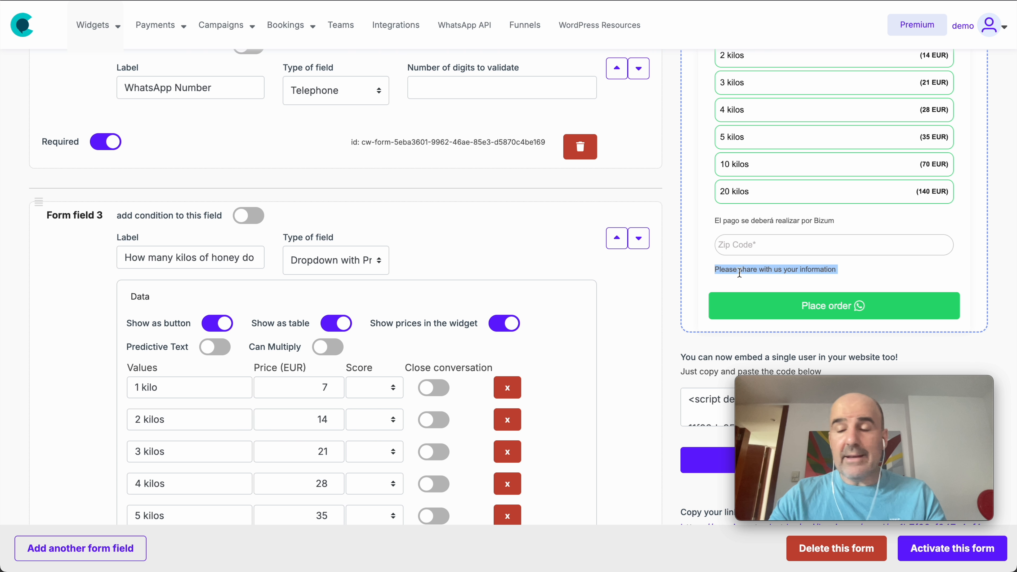
- Move the Help Text field up to third place, directly below WhatsApp Number, save the form and check the preview
scroll(417, 277, "down", 10)
scroll(416, 273, "down", 15)
scroll(416, 273, "up", 6)
left_click_drag(39, 242, 49, 97)
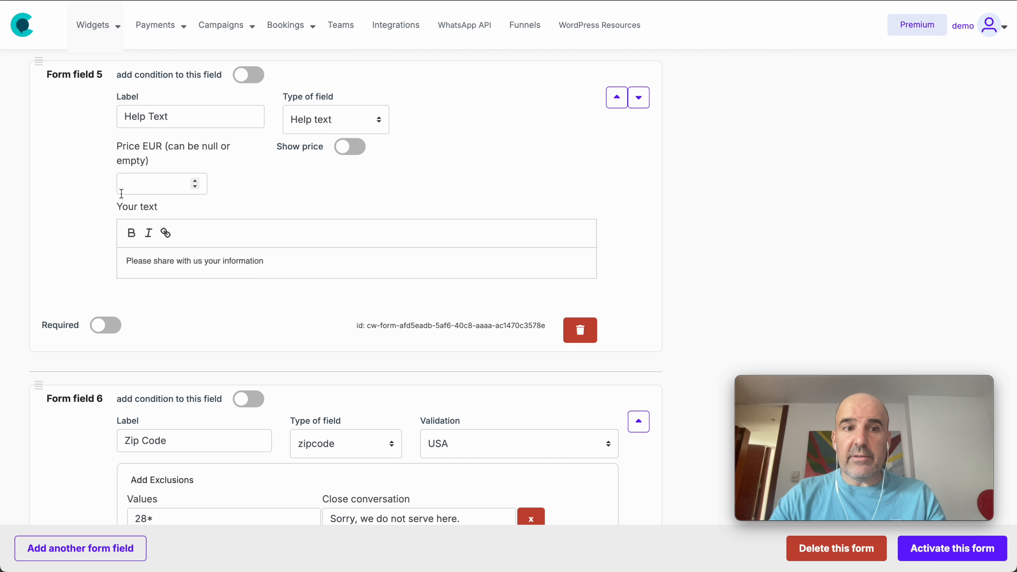
scroll(61, 280, "up", 7)
left_click_drag(38, 341, 45, 115)
scroll(45, 115, "up", 3)
left_click_drag(43, 319, 41, 94)
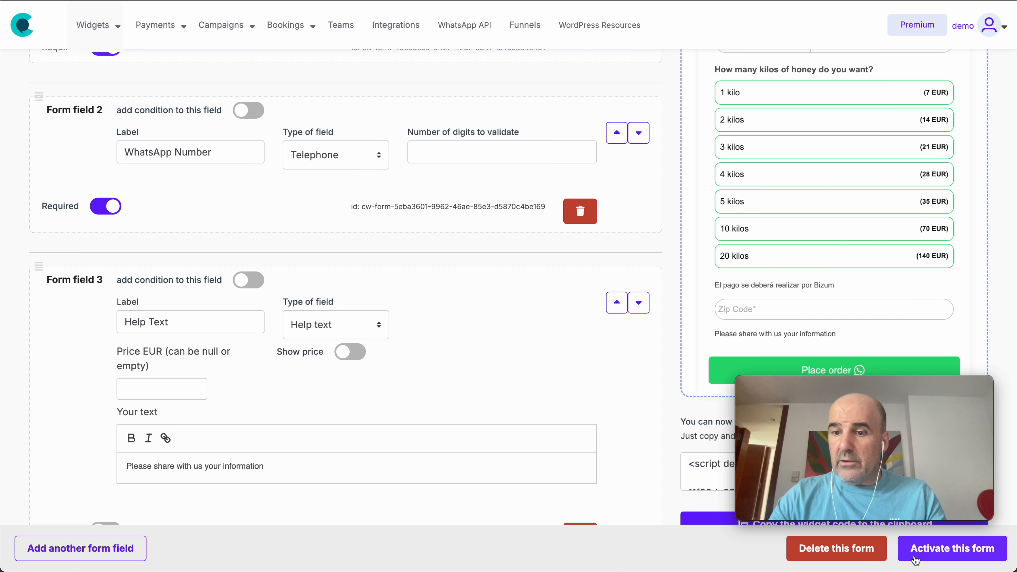
scroll(765, 171, "up", 2)
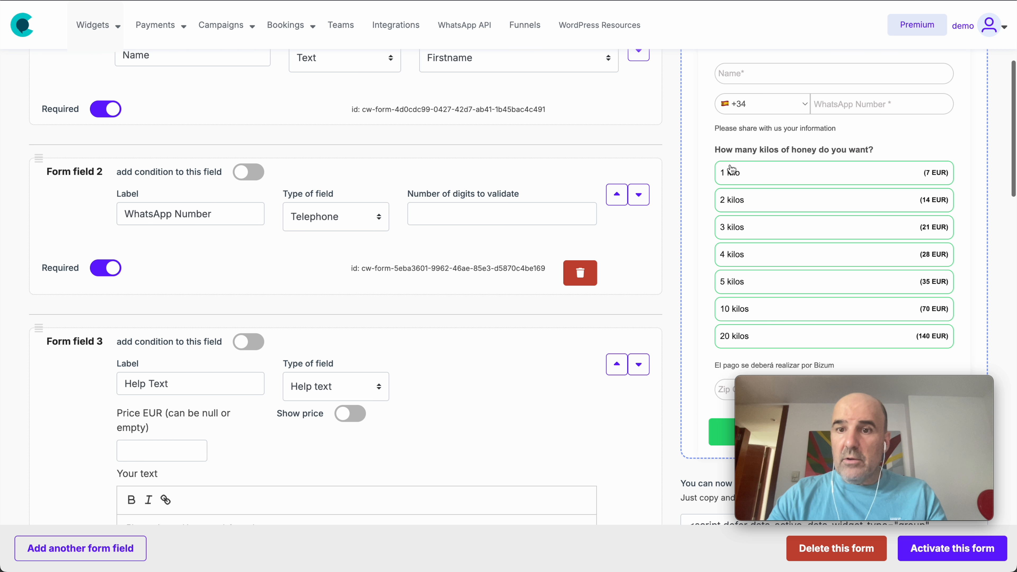
left_click_drag(715, 128, 838, 129)
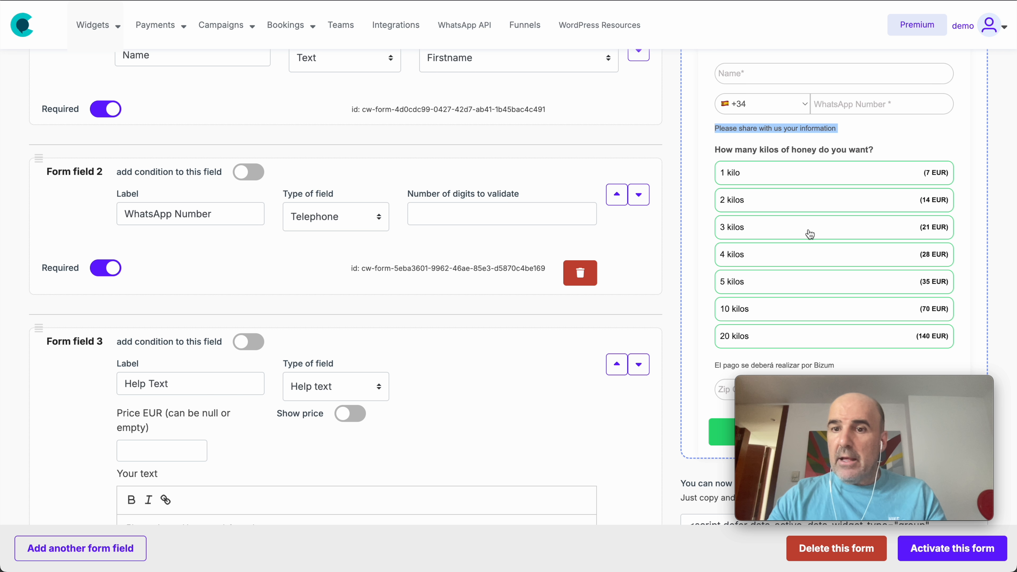
- Open the widget's live landing page from its current link, review the order form, and close the page
scroll(809, 233, "up", 1)
scroll(811, 231, "up", 5)
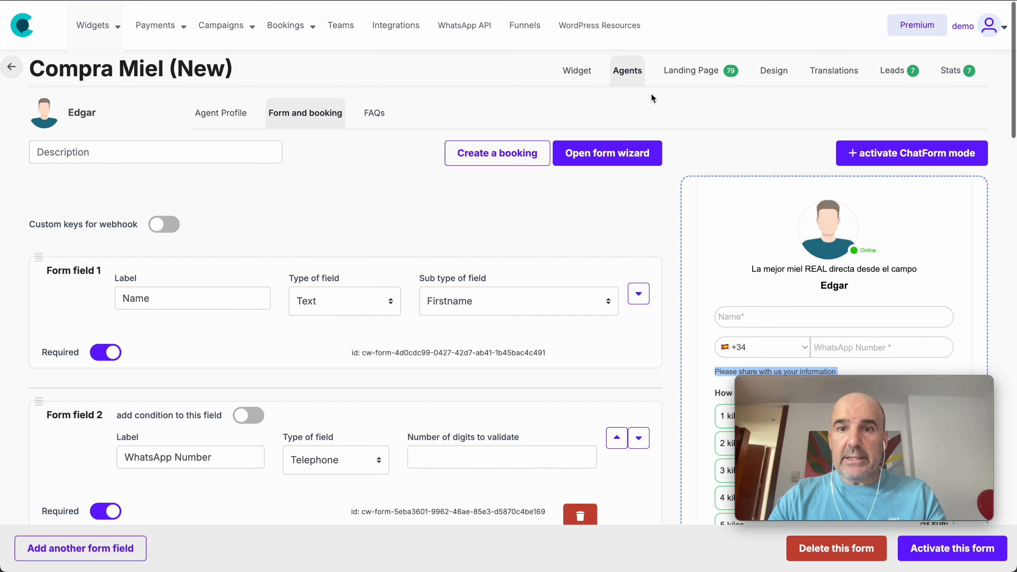
left_click(685, 71)
left_click(449, 506)
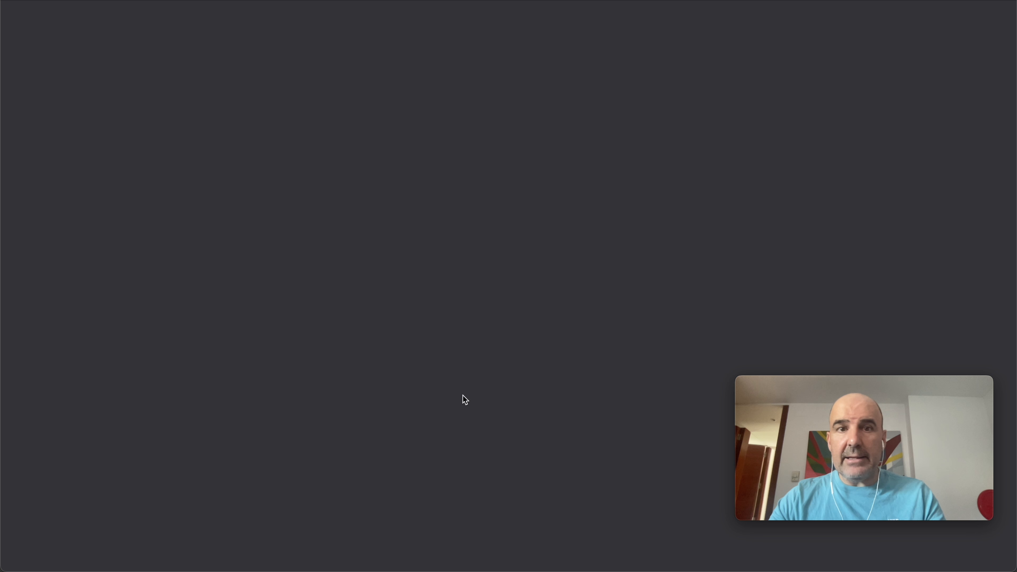
scroll(426, 261, "down", 10)
scroll(426, 261, "up", 10)
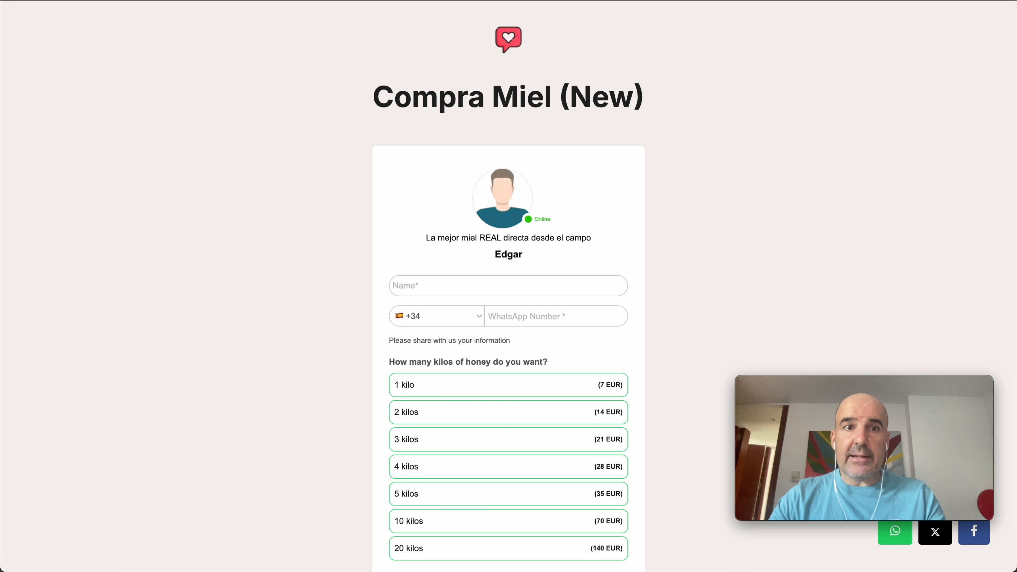
key("super+w")
- Open the widget's own settings and review the order form inside its test preview
left_click(570, 74)
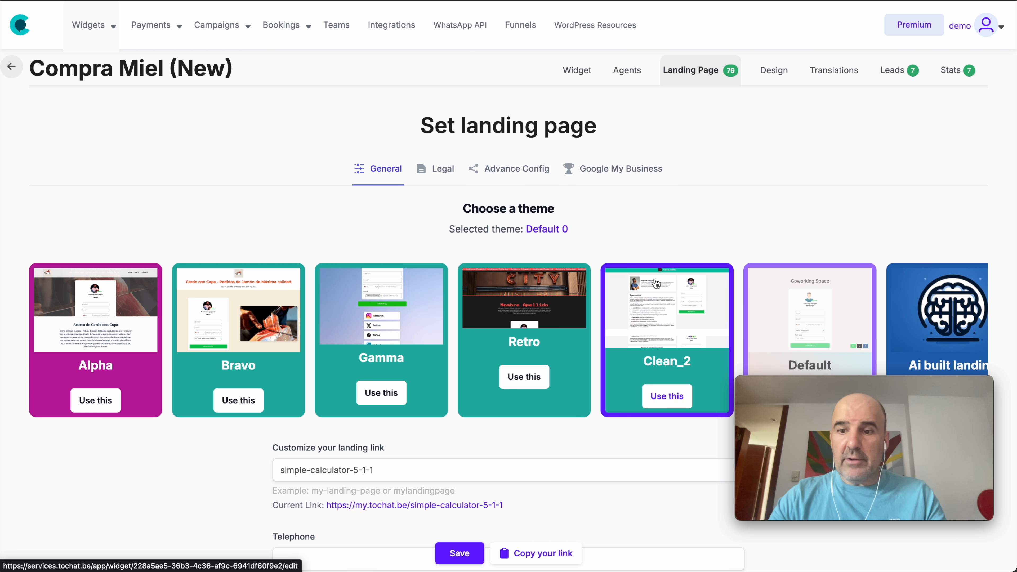
left_click(565, 355)
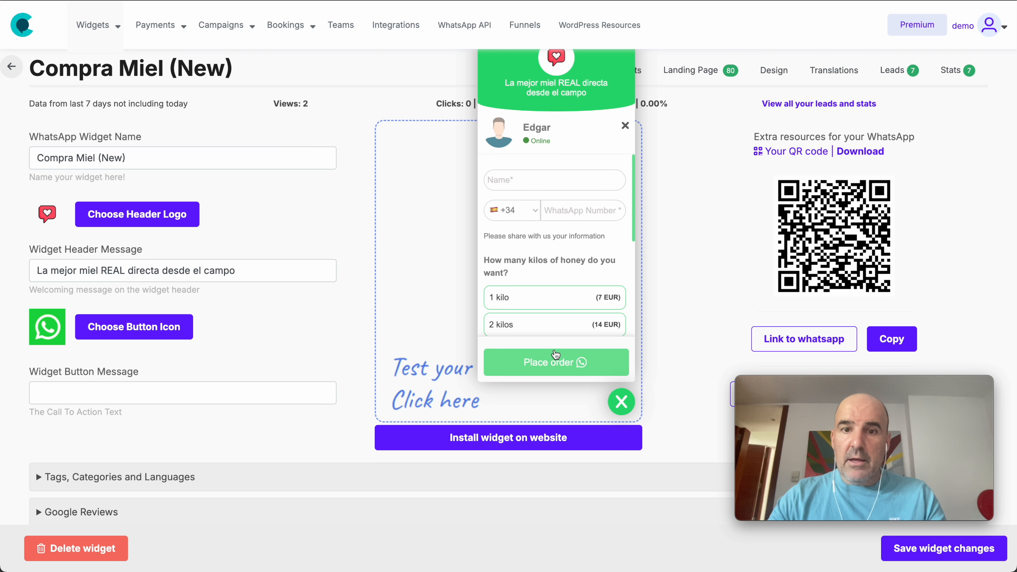
scroll(558, 262, "down", 5)
scroll(558, 262, "up", 5)
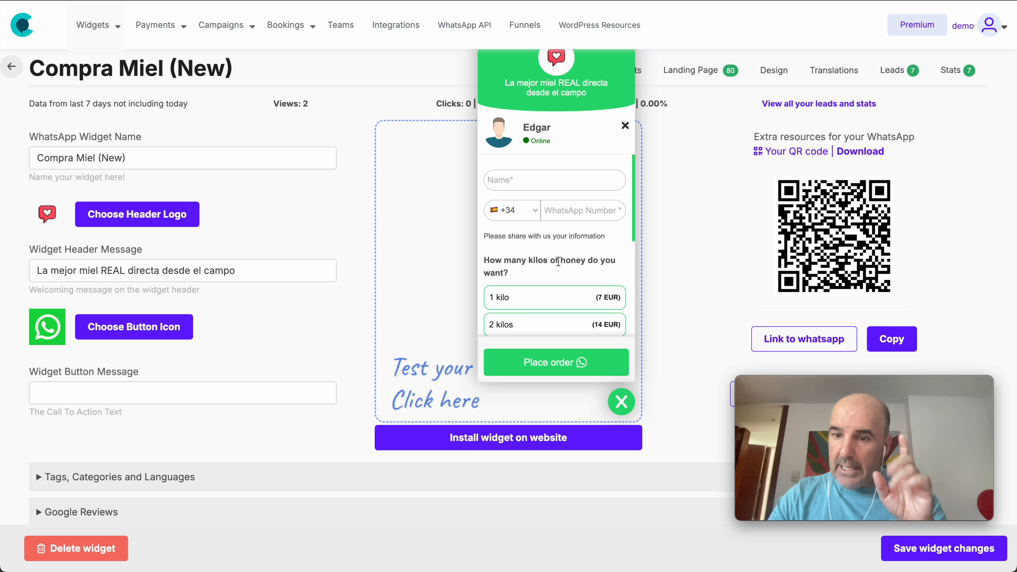
scroll(542, 232, "down", 5)
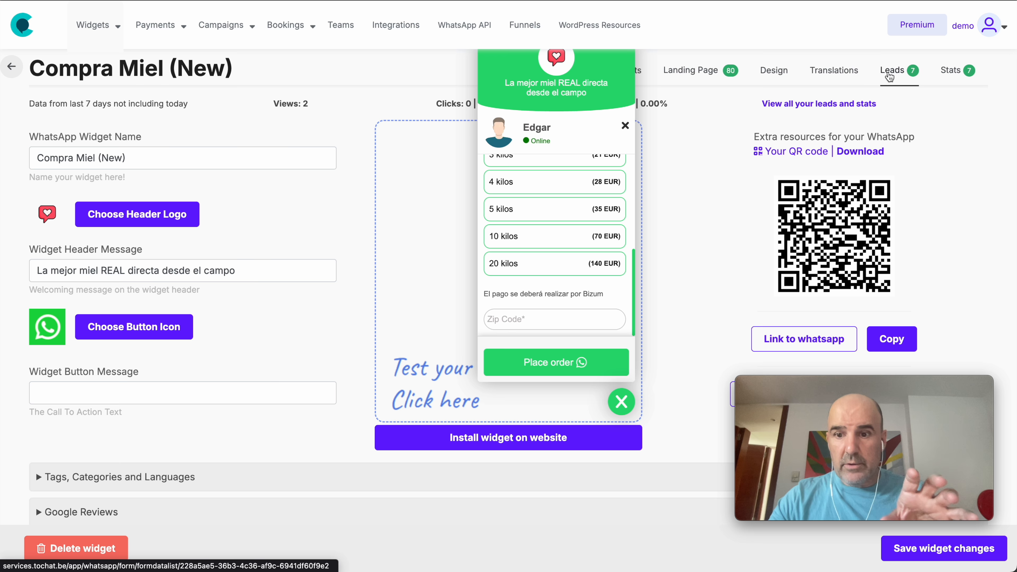
- Open the widget's leads and review the submitted order data
left_click(885, 81)
scroll(466, 300, "down", 6)
scroll(466, 300, "down", 5)
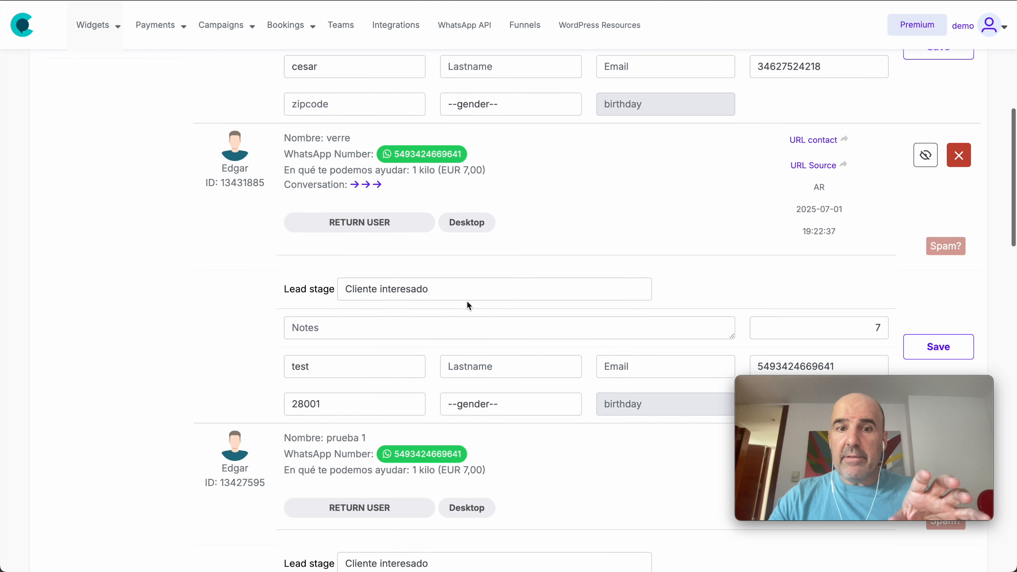
scroll(466, 301, "up", 12)
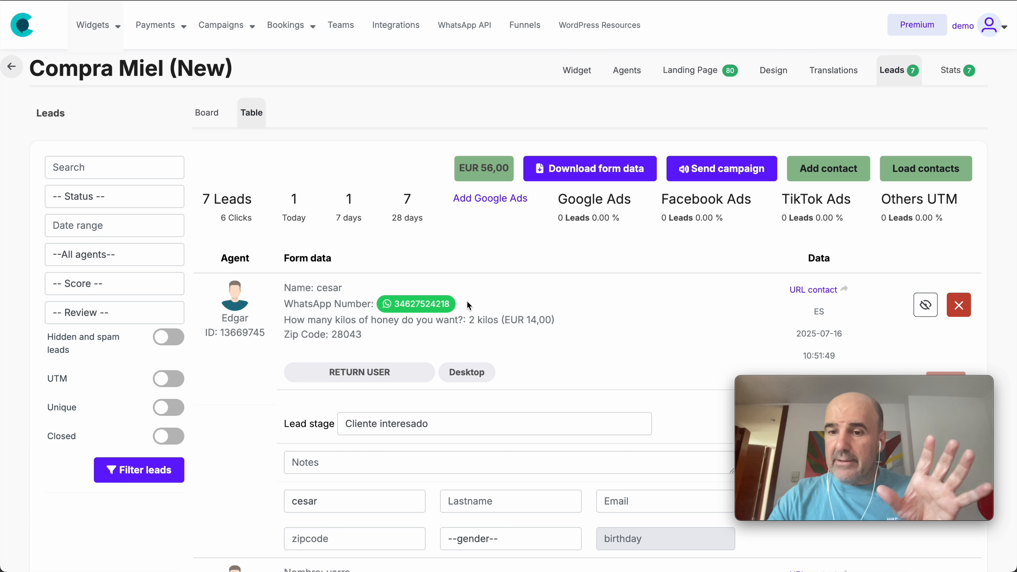
- Open the agent's profile for editing and review its Email Notifications settings
left_click(637, 76)
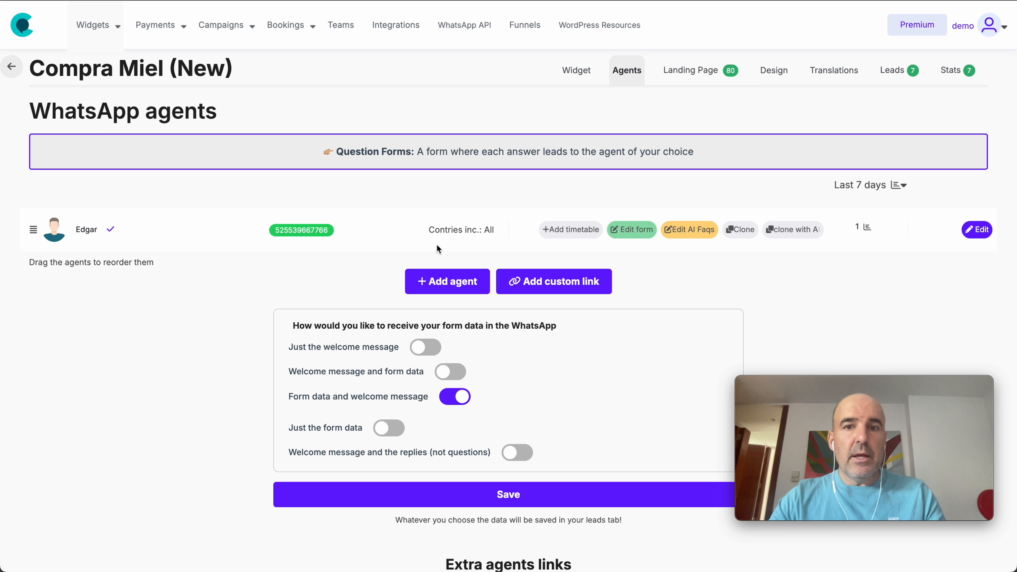
left_click(978, 230)
scroll(557, 320, "down", 10)
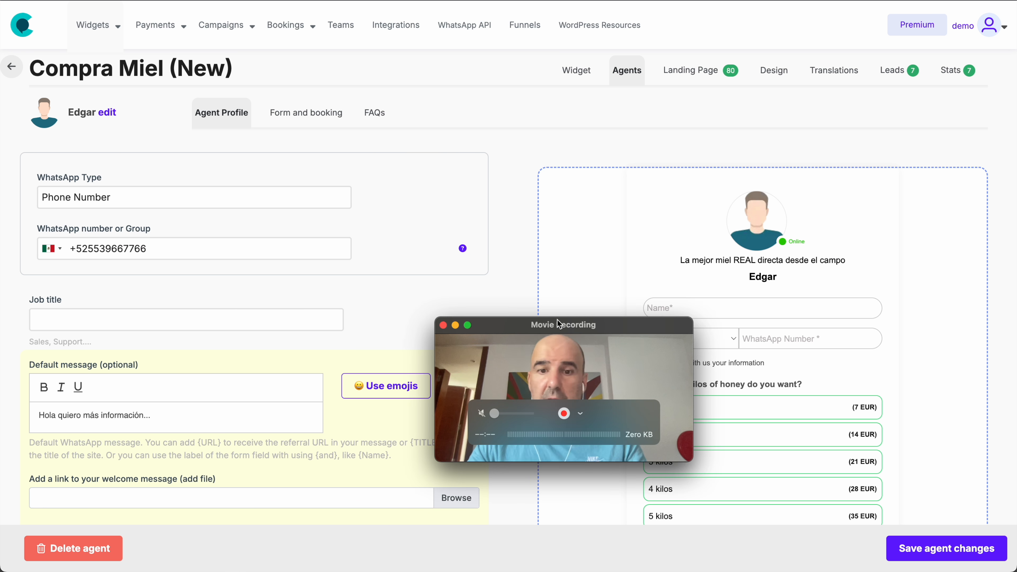
scroll(698, 341, "down", 2)
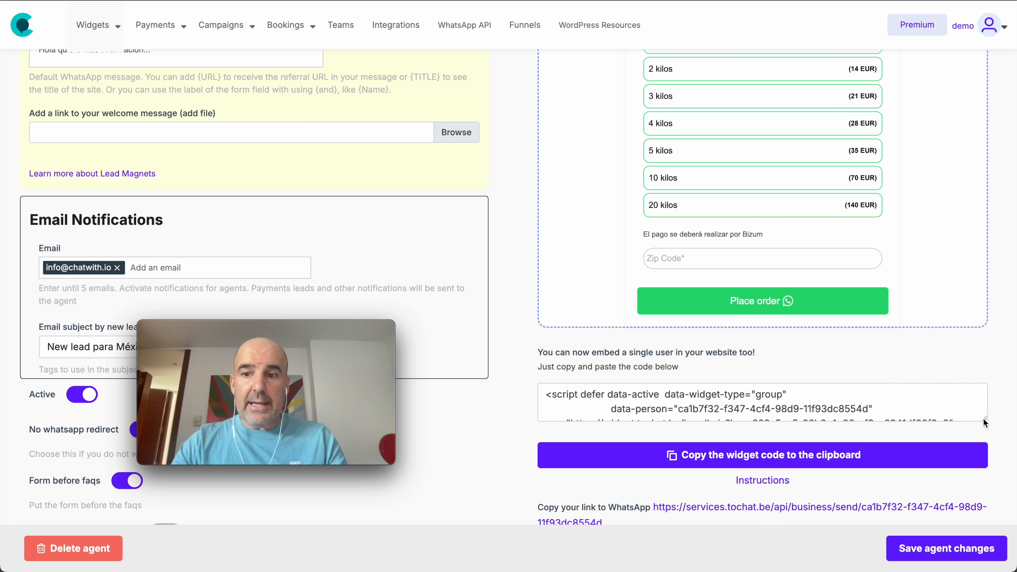
- Enlarge the agent's embed code box and select the whole script for embedding a single user
left_click_drag(985, 422, 501, 371)
scroll(571, 250, "up", 2)
scroll(606, 164, "up", 4)
scroll(606, 162, "down", 8)
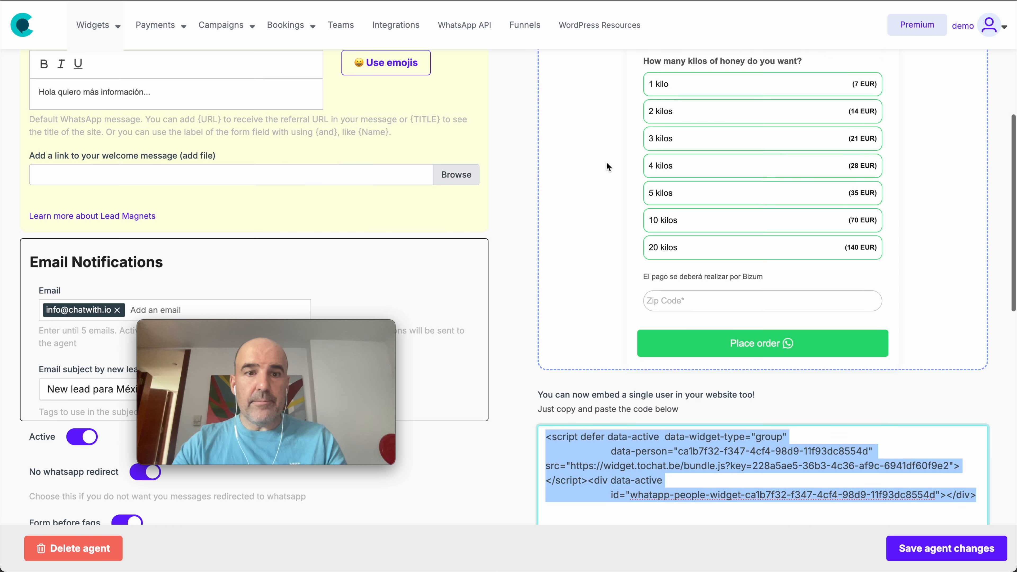
left_click(637, 286)
left_click_drag(546, 284, 1010, 351)
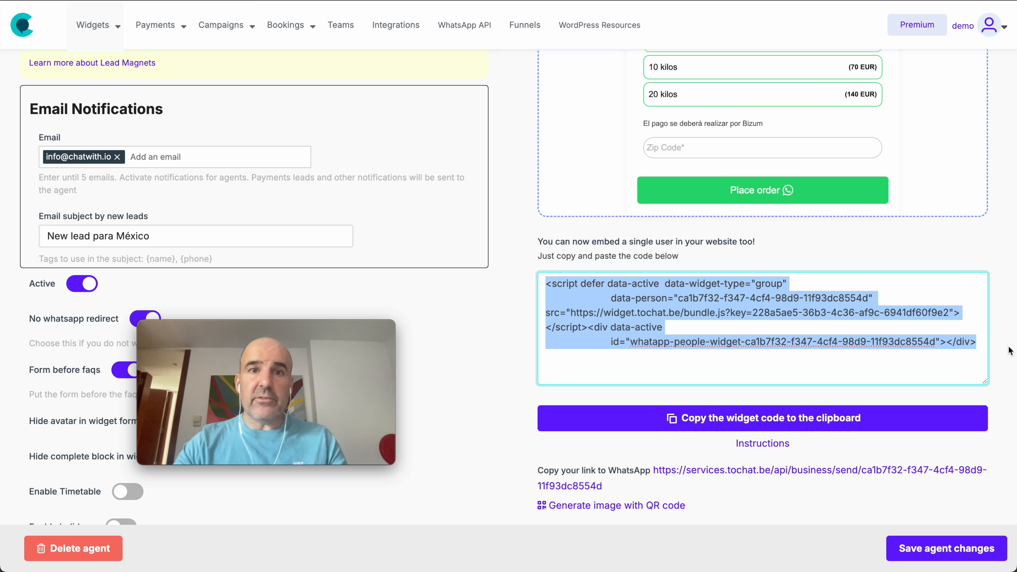
- Open tochat.be/click-to-chat/ in a new browser tab
key("ctrl+Tab")
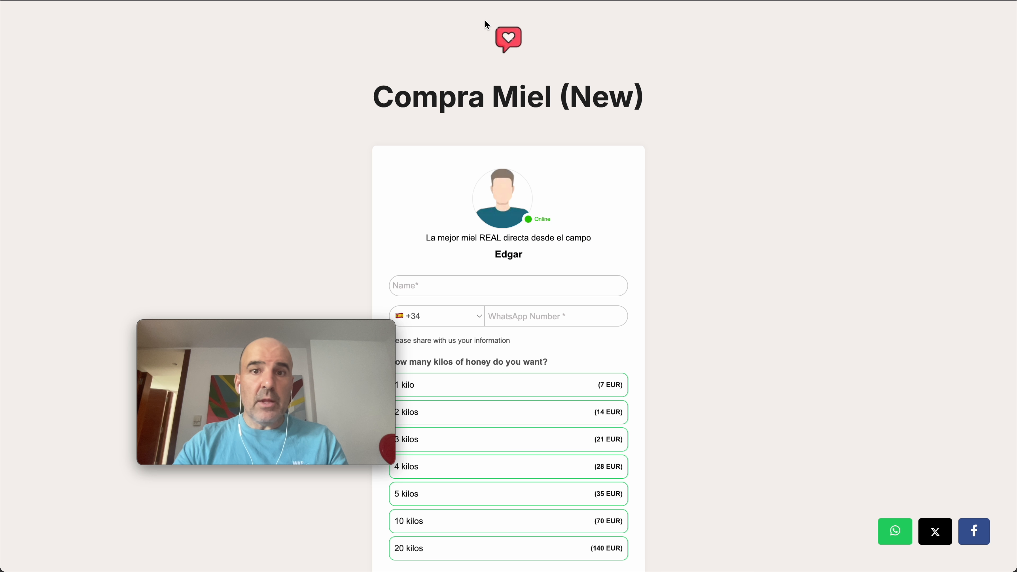
key("super+t")
type("tochat.be/click-to-chat/")
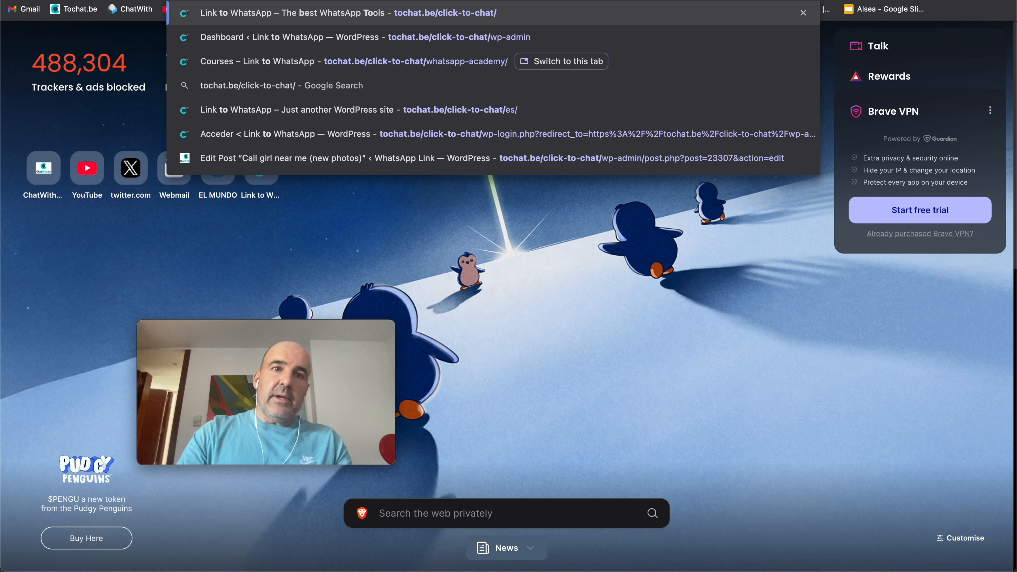
key("Return")
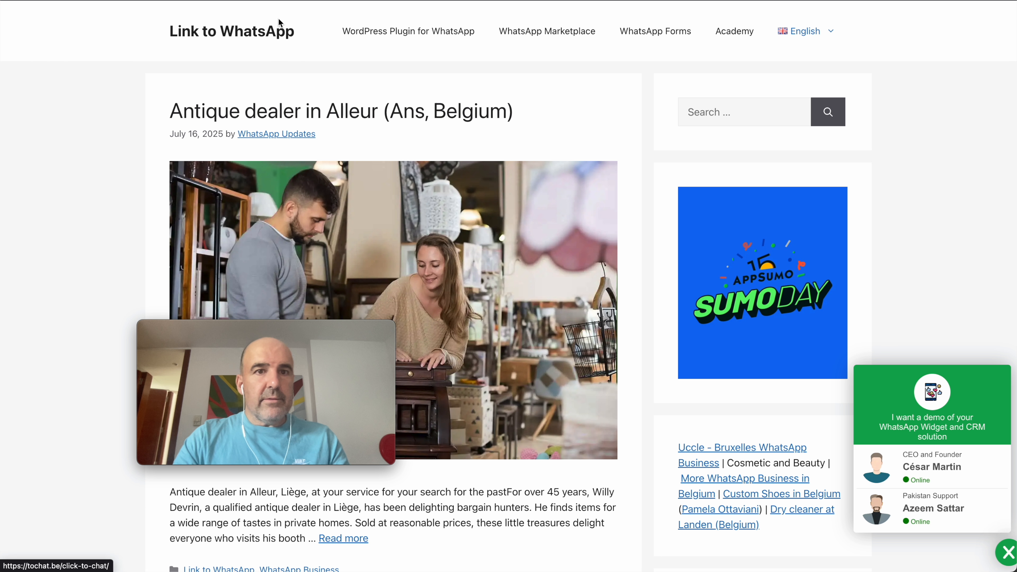
- Open the site's wp-admin login page and log in with the account's username and password
left_click(346, 104)
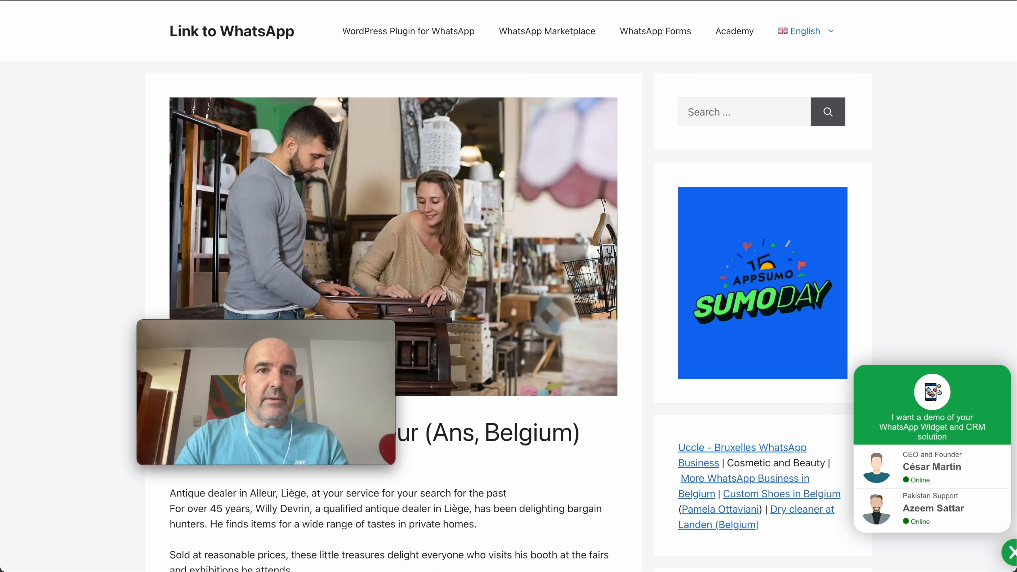
type("wp-admin")
key("Return")
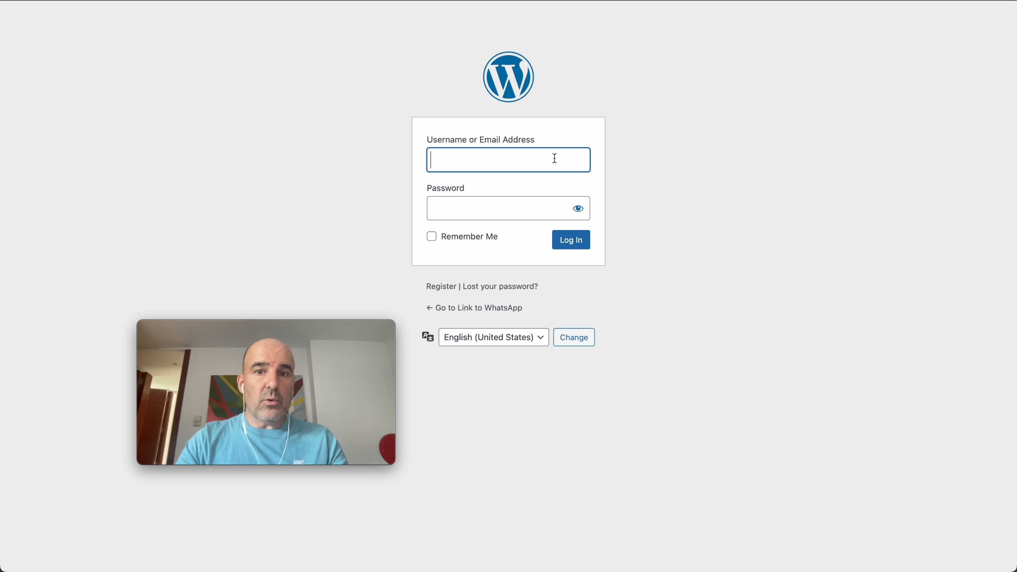
left_click(554, 158)
left_click(645, 18)
left_click(574, 241)
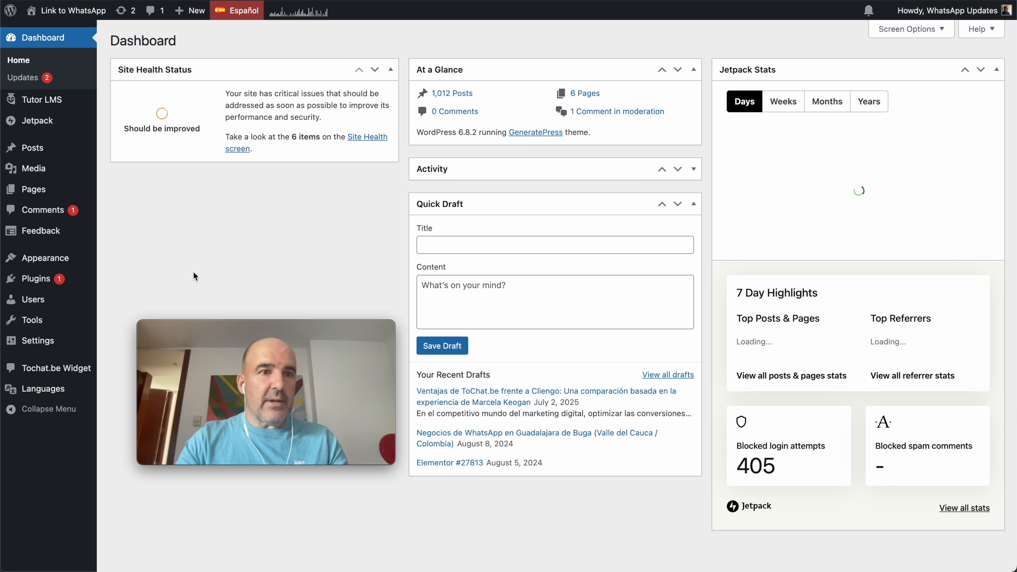
- In the post "Encuentra a la Partera Perfecta", insert a Custom HTML block below the opening paragraph, paste the copied embed script and save
left_click(36, 149)
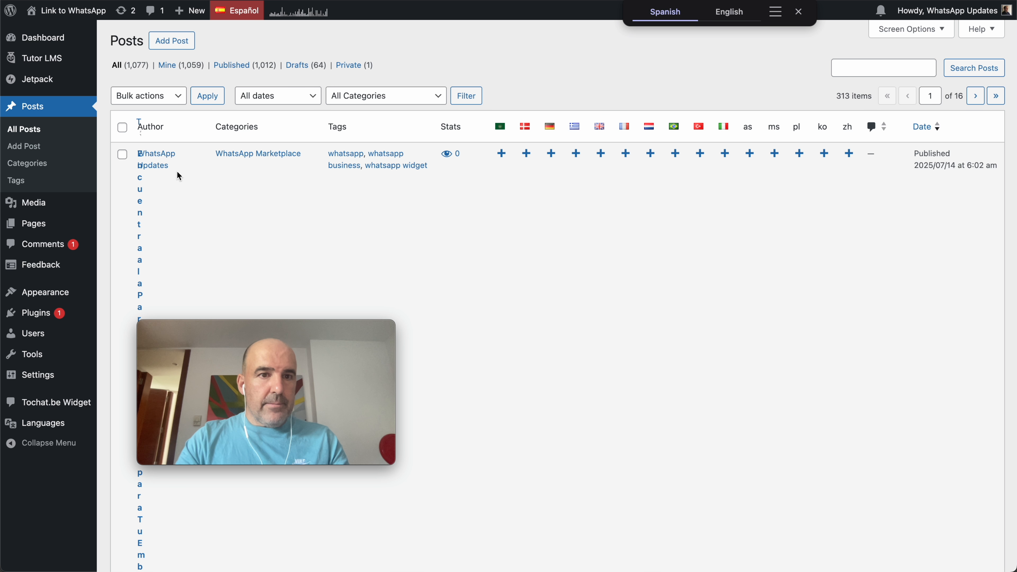
left_click(143, 214)
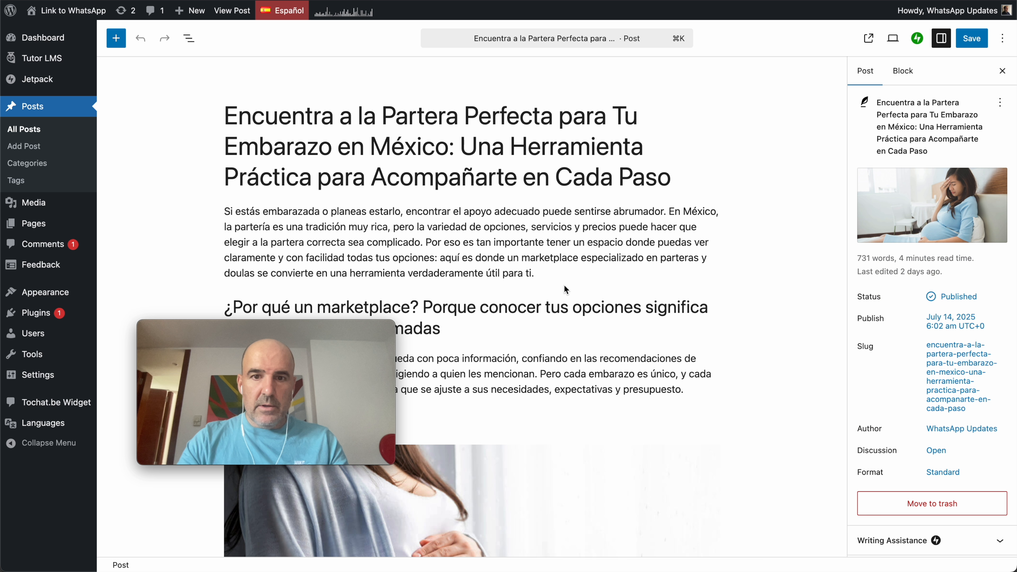
left_click(554, 260)
key("Return")
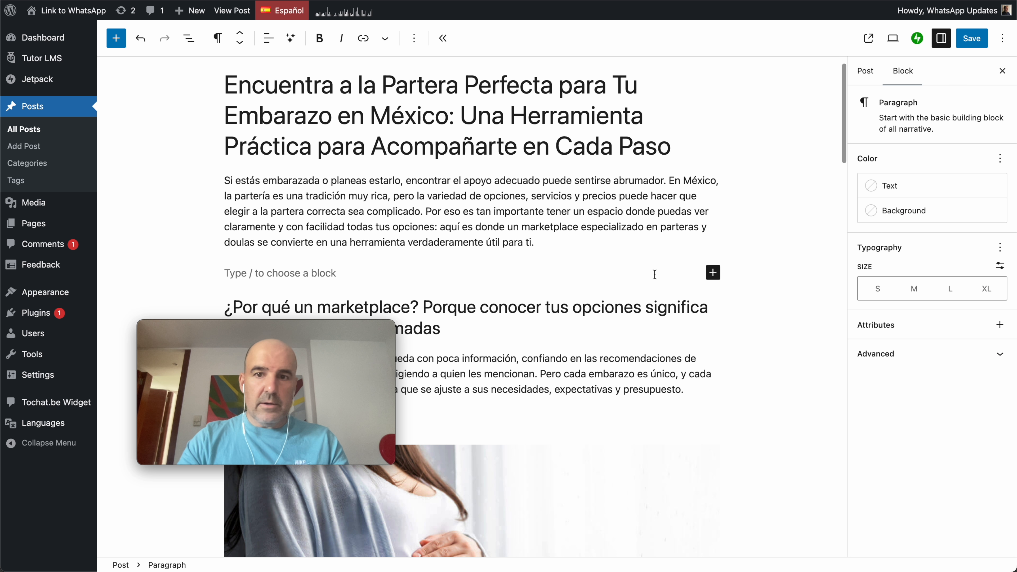
left_click(713, 273)
type("html")
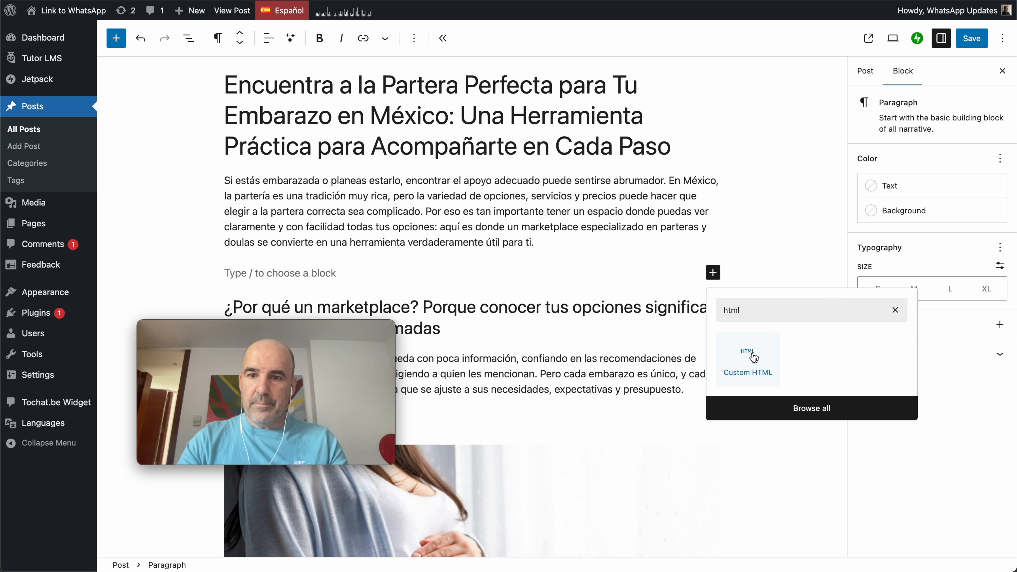
left_click(749, 355)
key("super+v")
key("super+s")
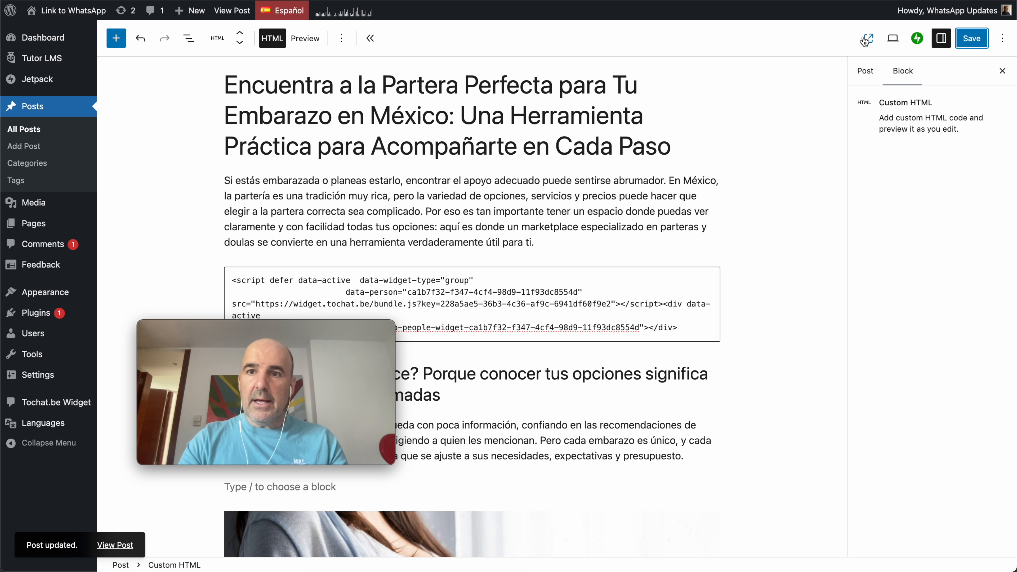
- View the published post, examine the embedded honey order form from top to bottom, and return to the post editor
left_click(856, 38)
scroll(533, 112, "down", 20)
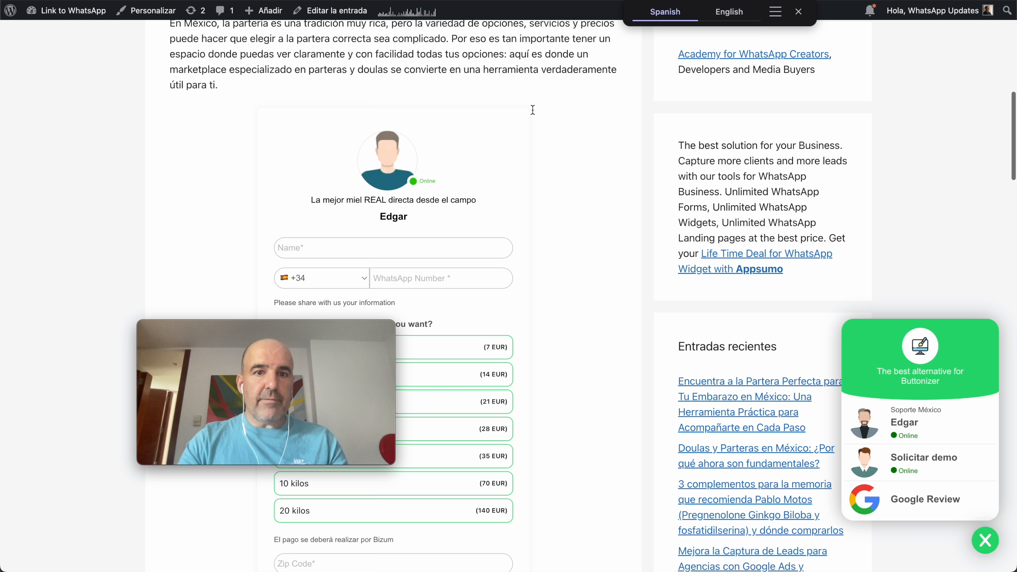
scroll(464, 327, "down", 1)
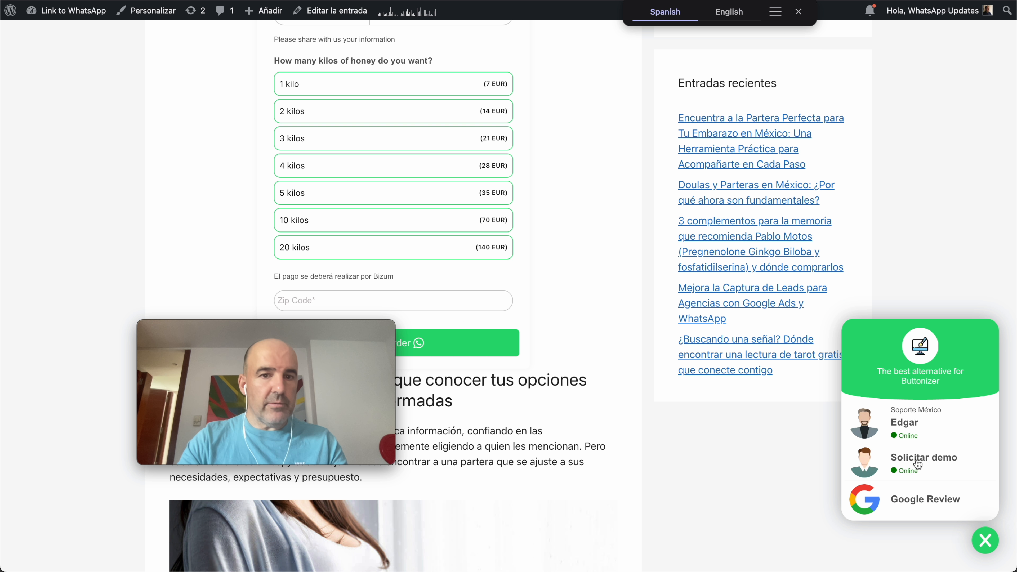
scroll(561, 252, "up", 6)
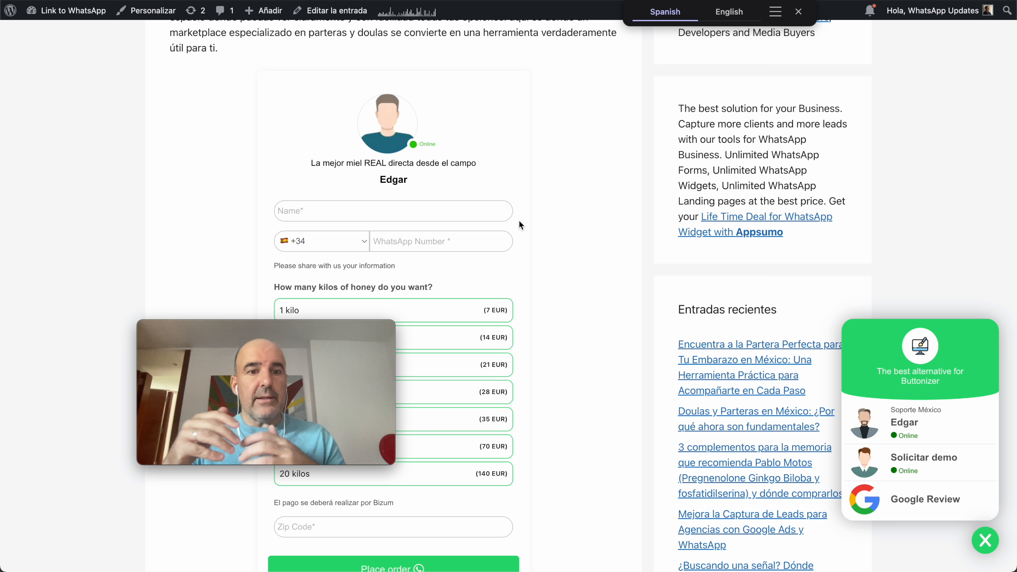
left_click(798, 11)
left_click(637, 1)
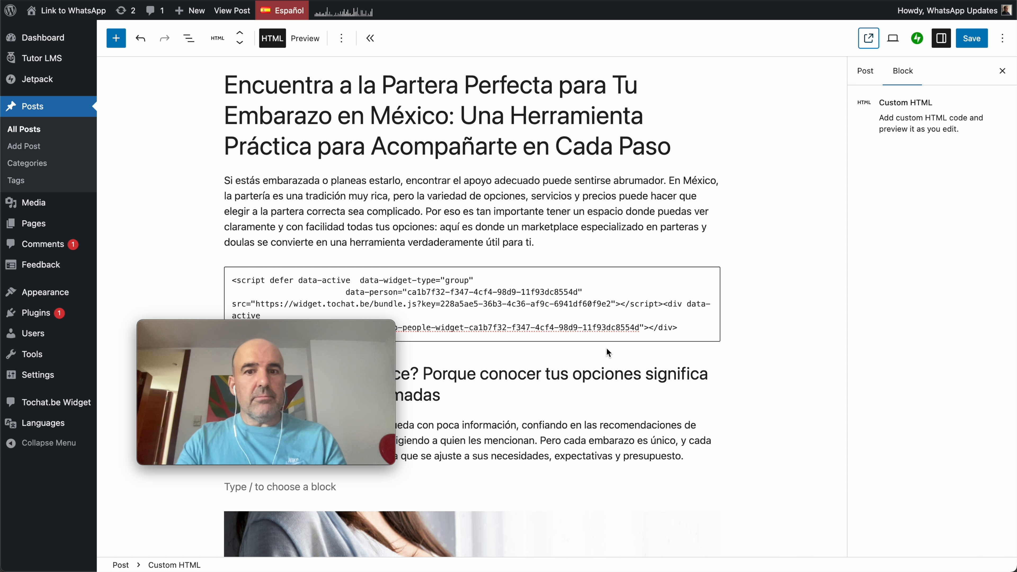